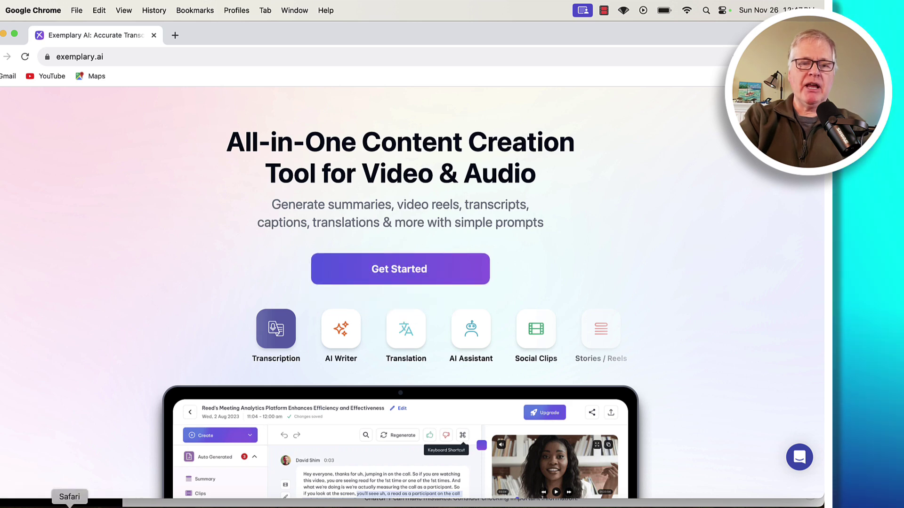
- Switch to Safari's Exemplary AI hub, open the "Need to make extra money in retirement? Try YouTube!" project and skim its transcript
click(69, 506)
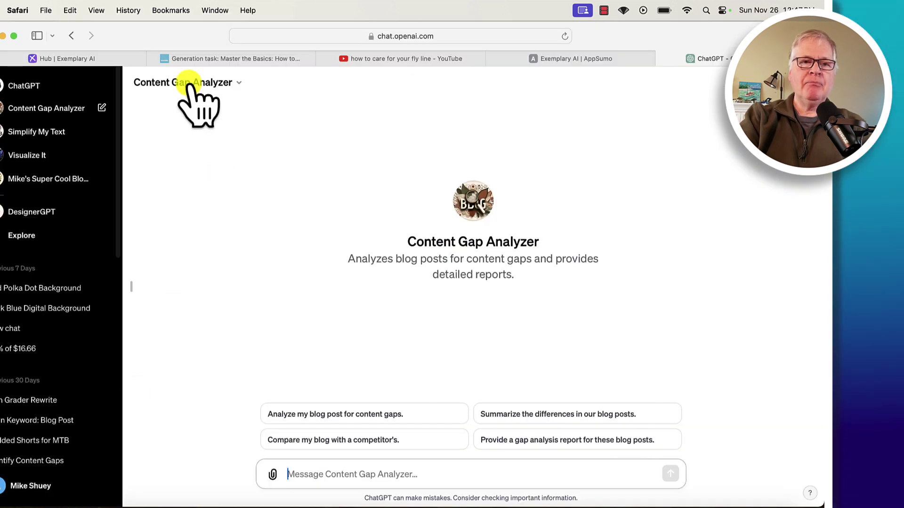
click(125, 59)
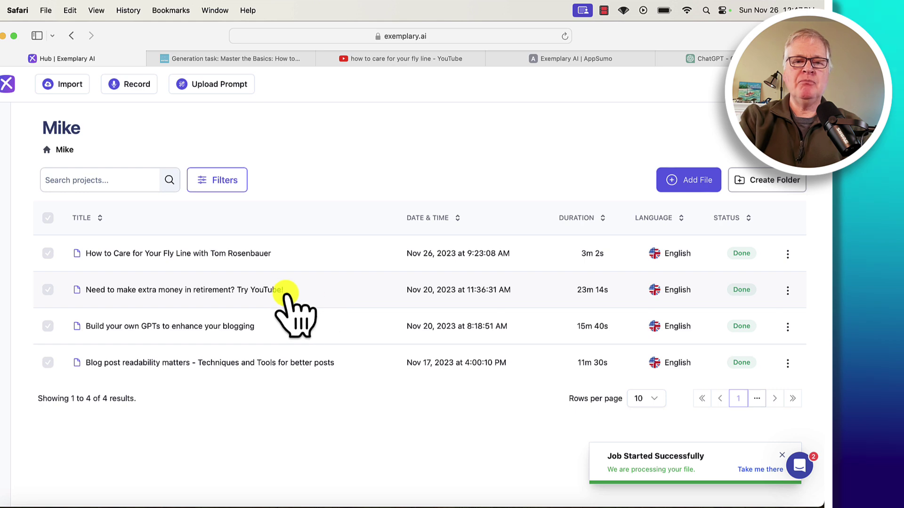
click(273, 290)
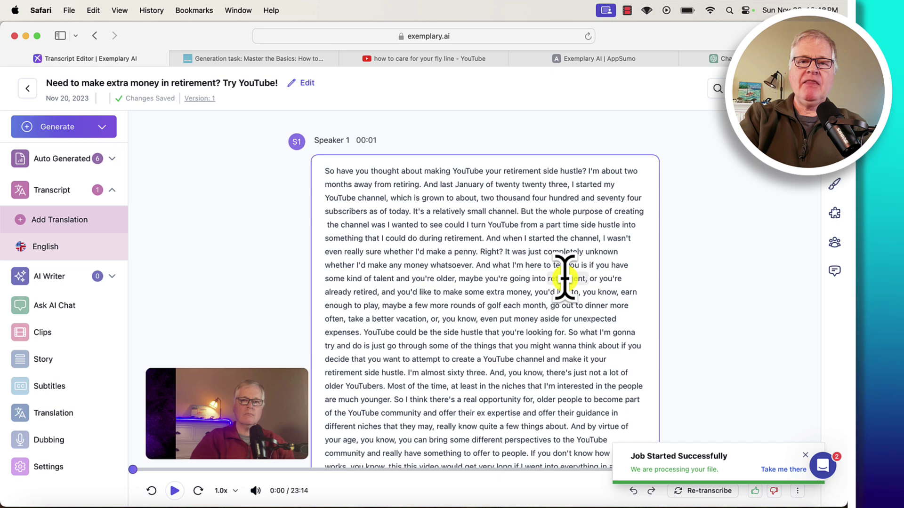
scroll(564, 278, down, 5)
scroll(564, 278, down, 8)
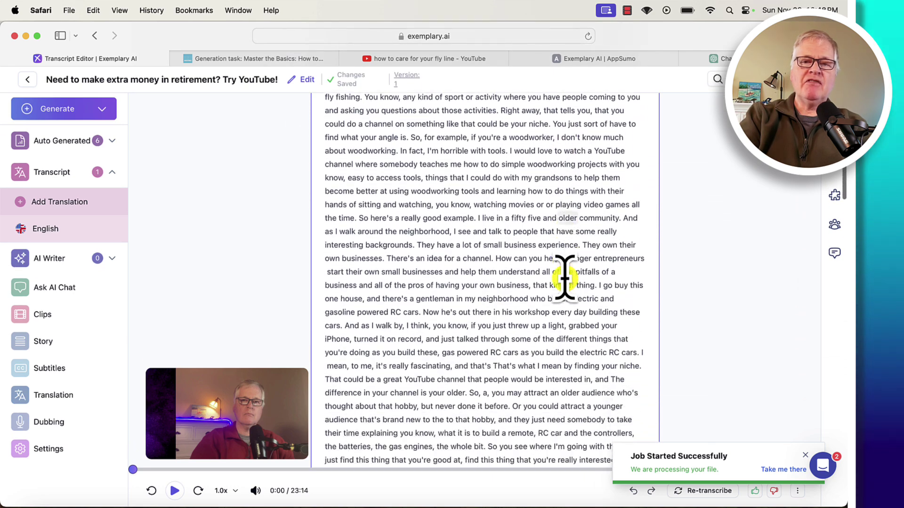
scroll(564, 278, up, 15)
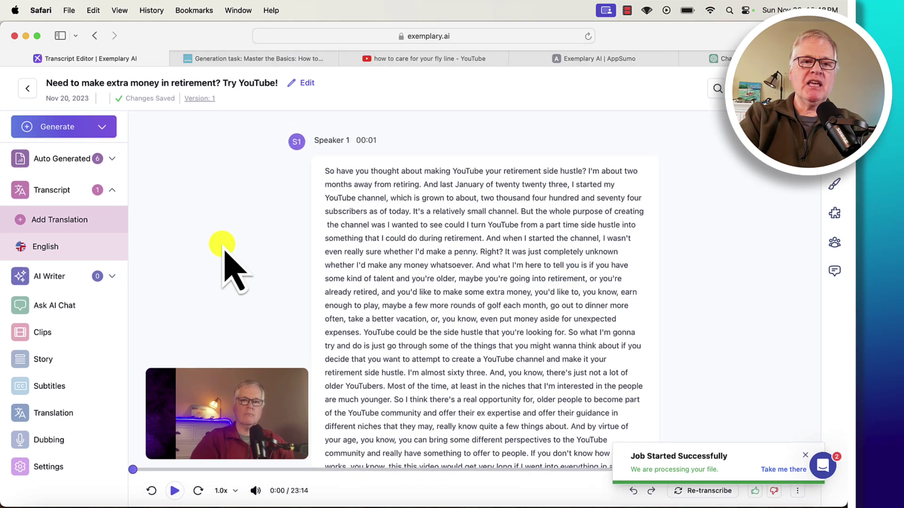
- Look through the project's auto-generated content, from summary and reels to chapters and blog, and expand the full summary
click(107, 159)
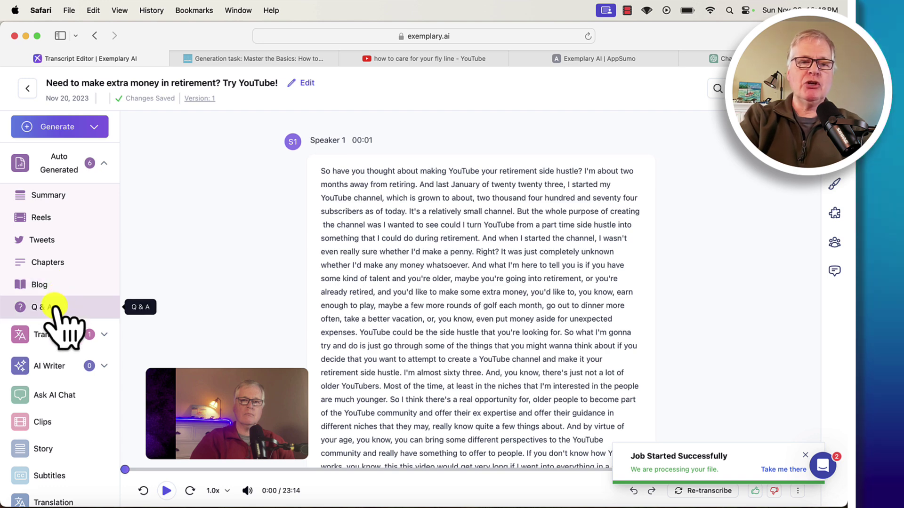
click(65, 193)
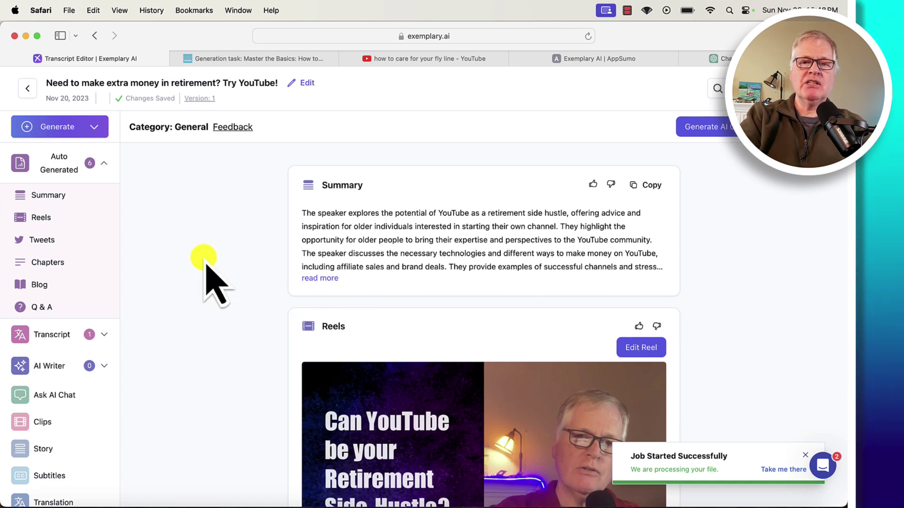
scroll(207, 268, down, 10)
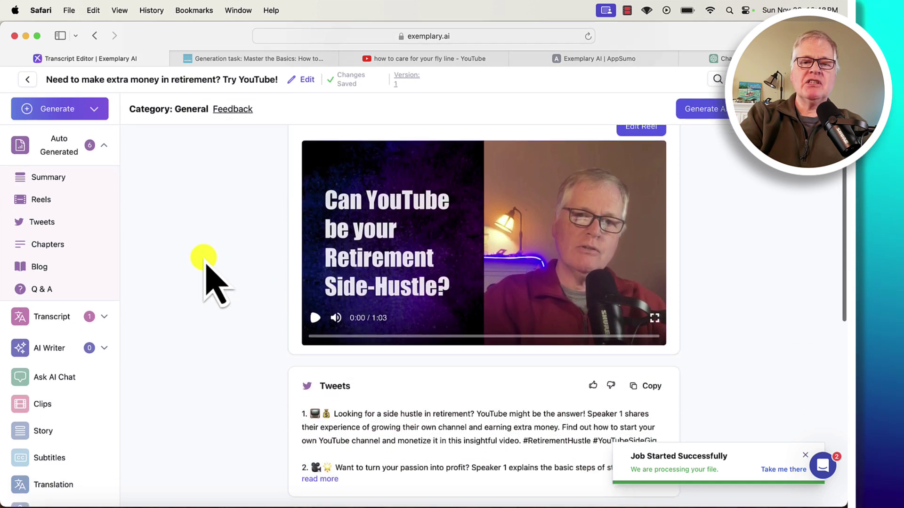
scroll(207, 267, down, 5)
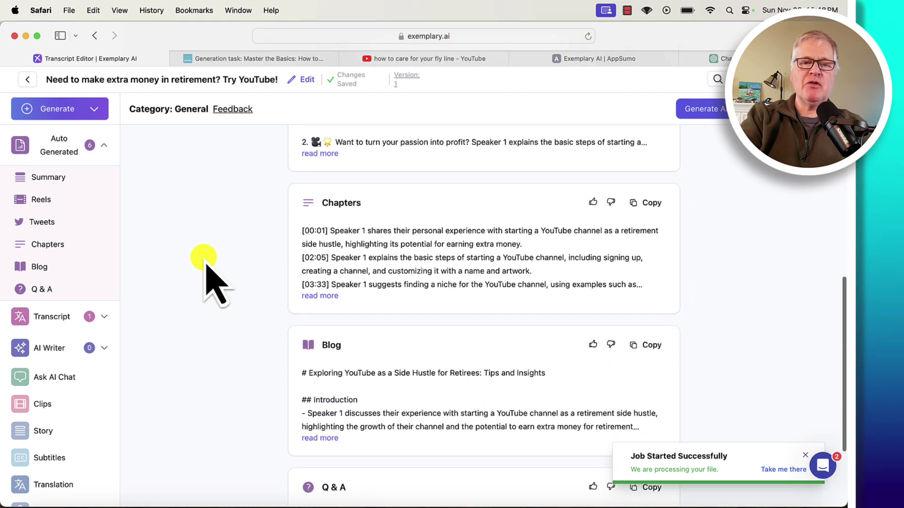
scroll(207, 267, up, 4)
scroll(207, 267, up, 5)
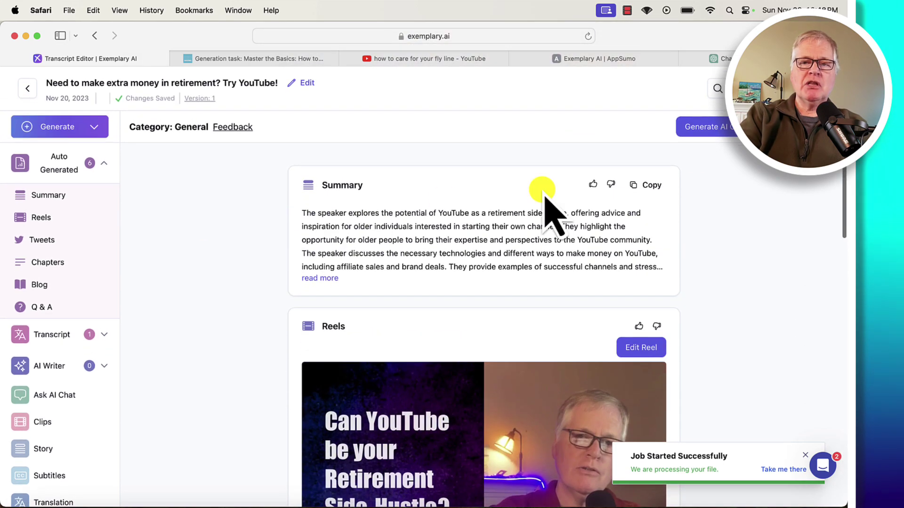
click(296, 282)
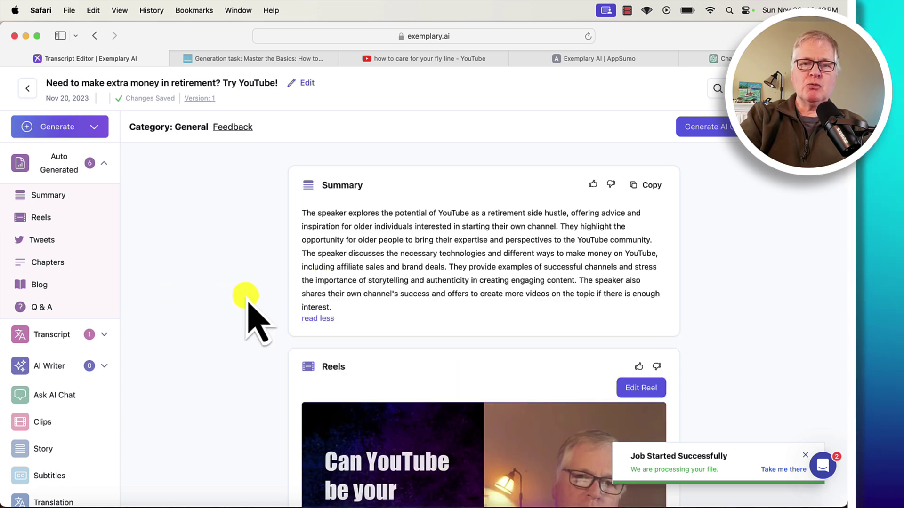
- View the auto-generated reel in the clip editor and close it without saving changes
scroll(532, 254, down, 5)
scroll(540, 273, up, 2)
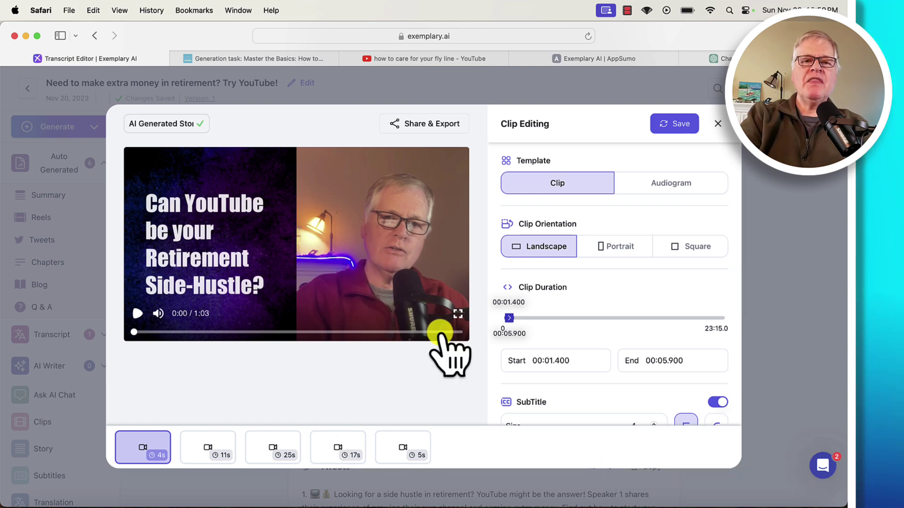
click(717, 124)
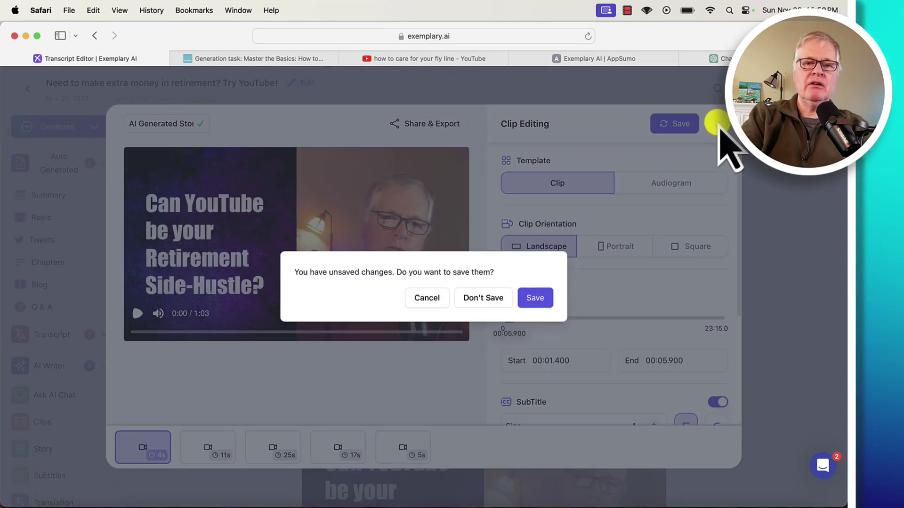
click(492, 305)
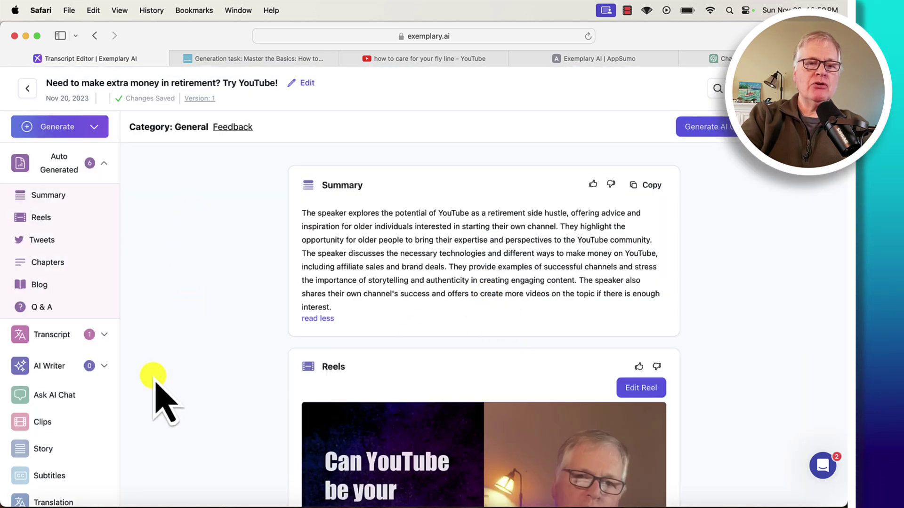
- Create a video clip from the transcript passage "So I think there's a real opportunity" through "how to build a channel."
scroll(155, 384, down, 3)
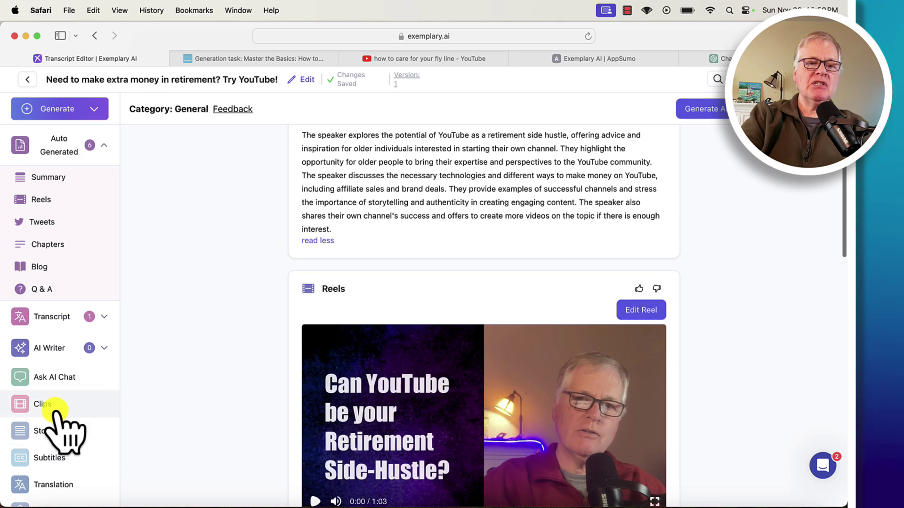
click(54, 409)
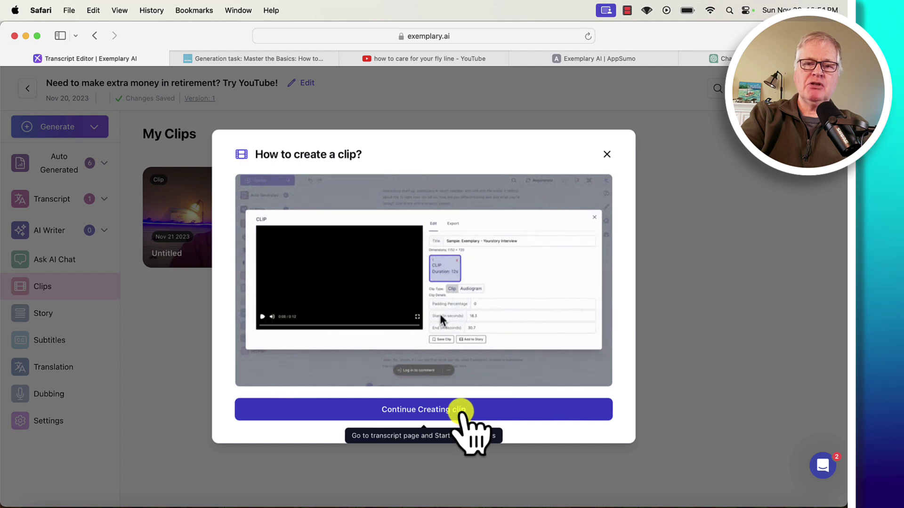
click(460, 411)
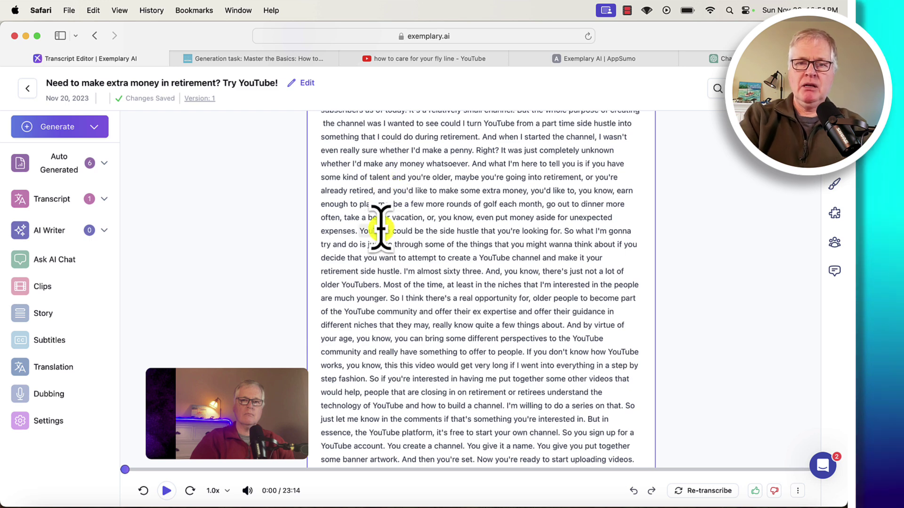
scroll(450, 230, down, 3)
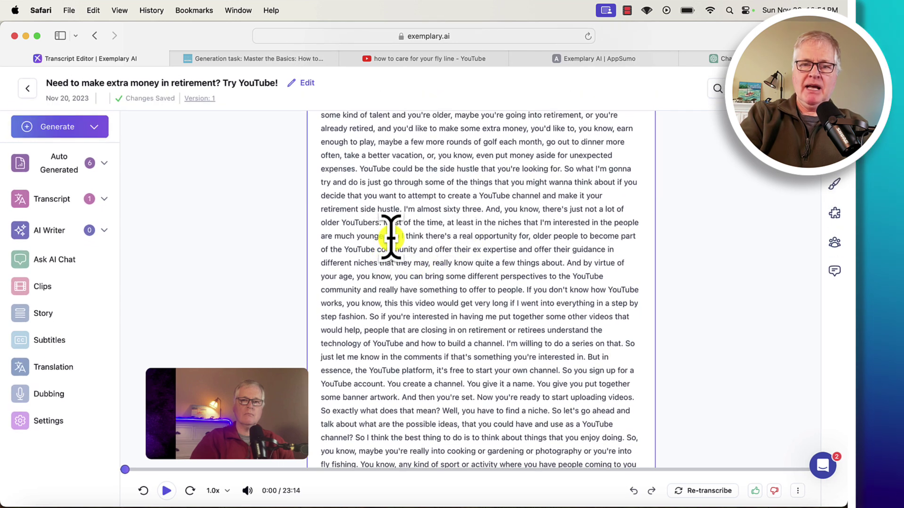
drag(389, 236, 504, 340)
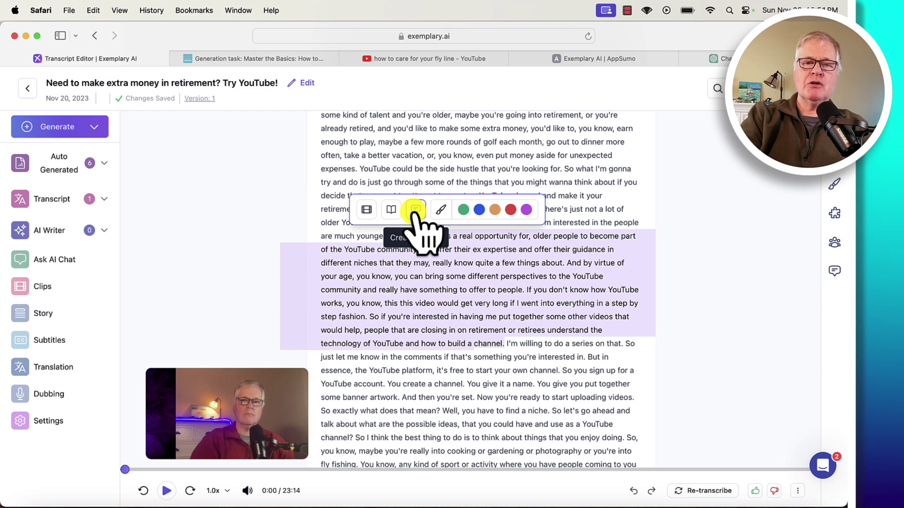
click(367, 211)
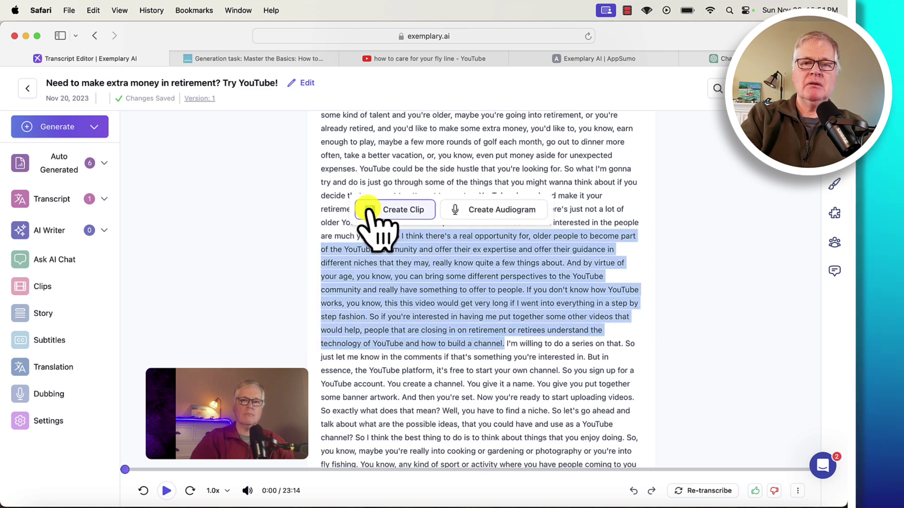
click(413, 210)
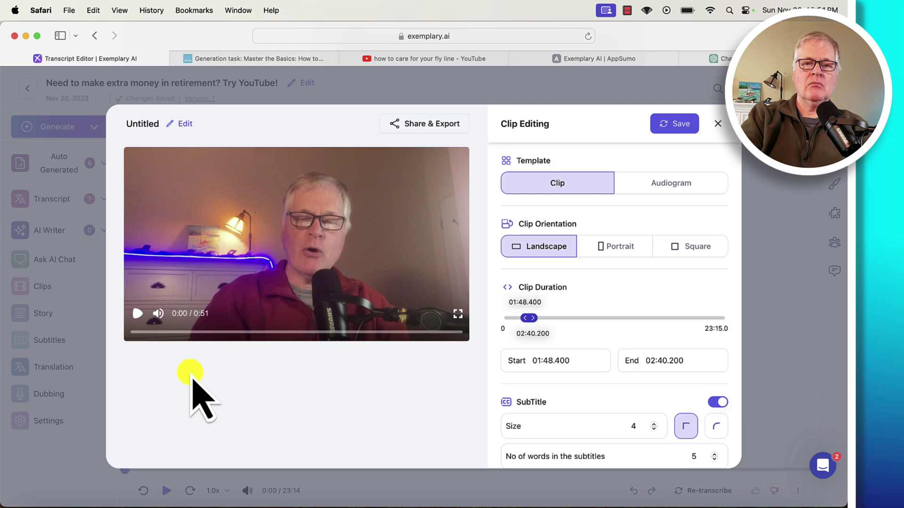
- Play a preview of the new clip with its subtitles, pause it and look over the clip editing settings
click(136, 312)
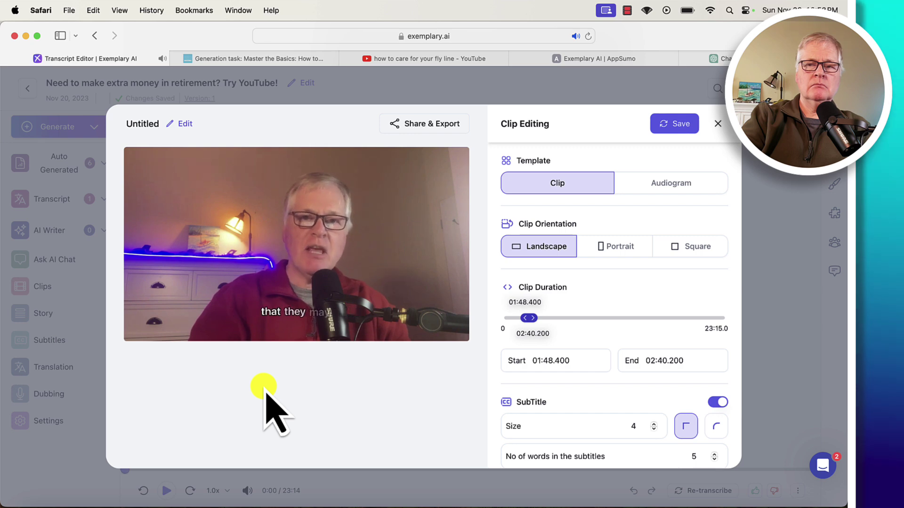
mouse_move(166, 327)
click(138, 314)
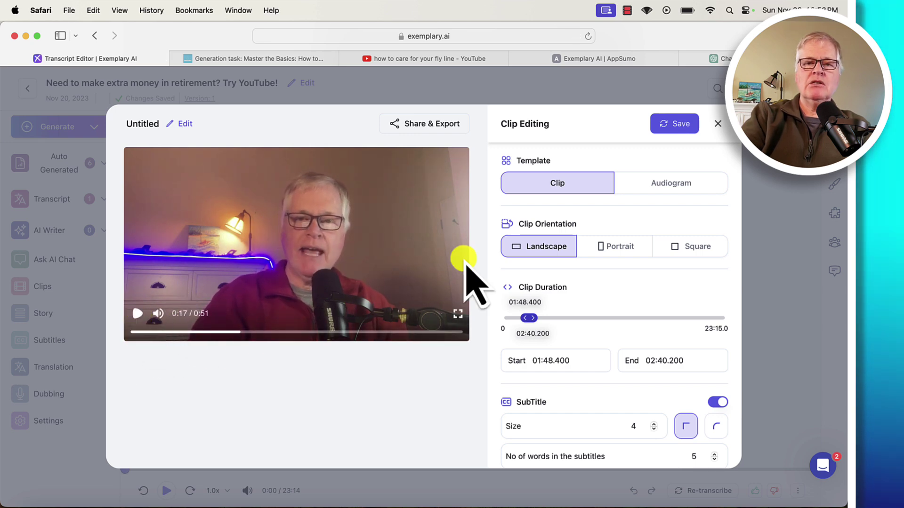
scroll(682, 282, down, 3)
scroll(685, 288, up, 3)
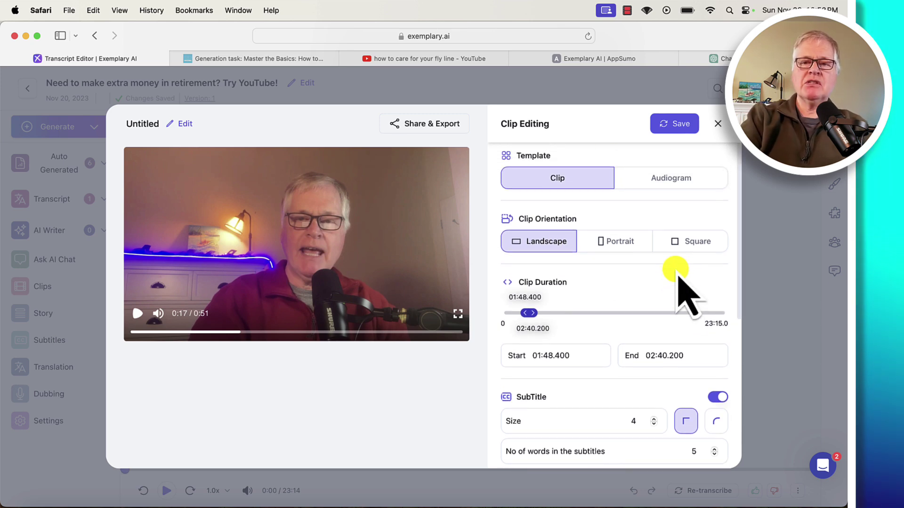
- Try the portrait and square orientations on the clip and return it to landscape
click(608, 241)
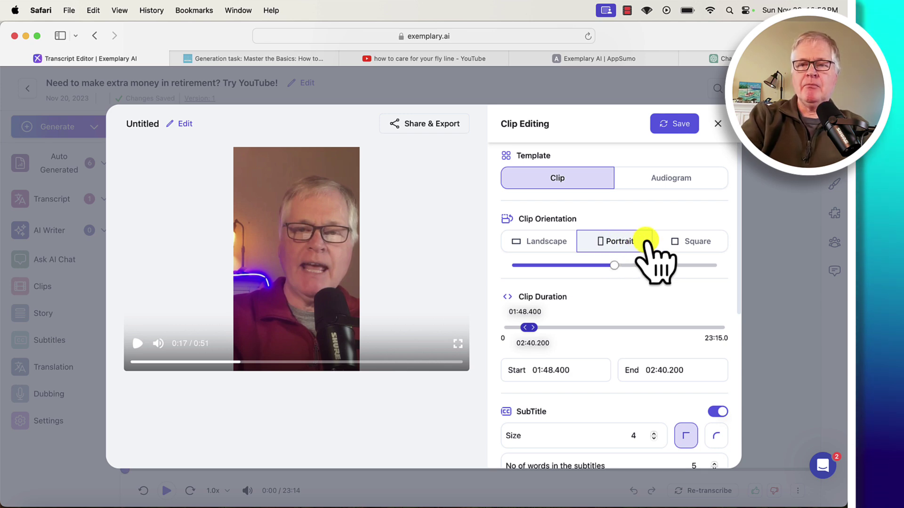
click(682, 241)
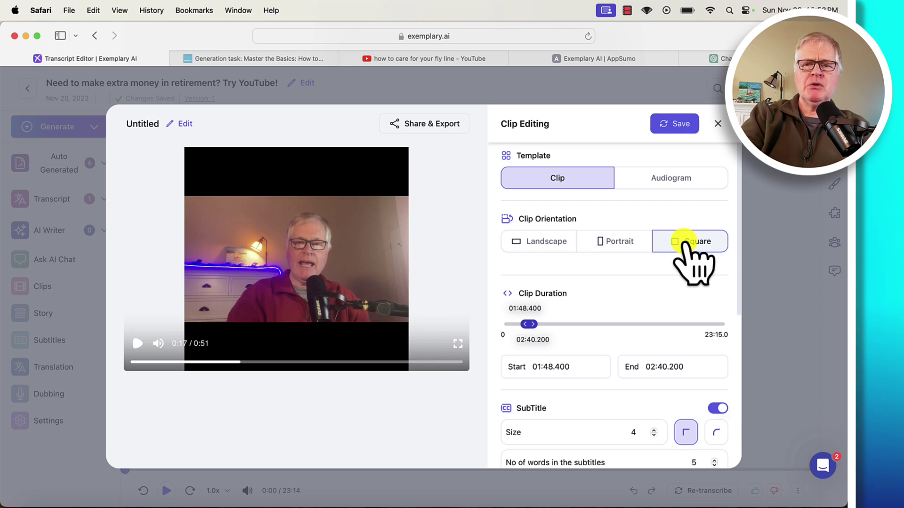
click(535, 242)
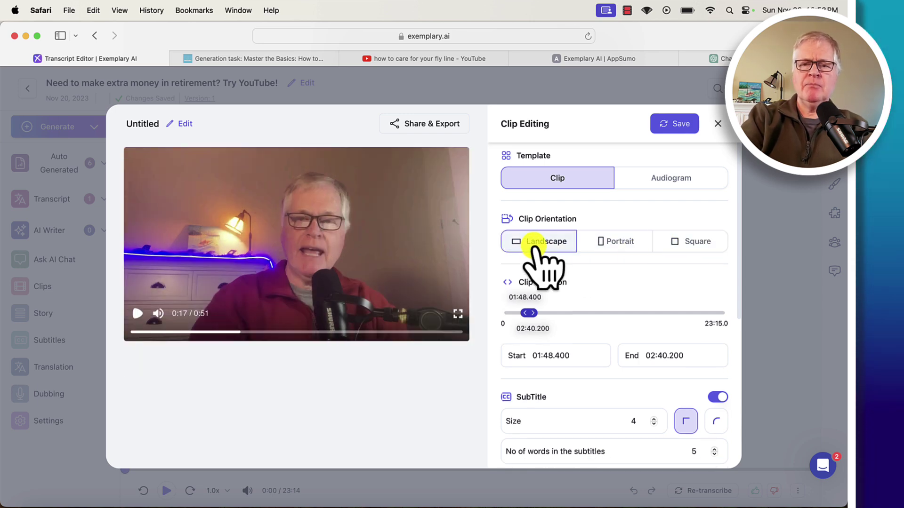
- Apply the subtitle style with a background and shadow to the clip, export it as a downloadable file and close the export window
scroll(641, 263, down, 10)
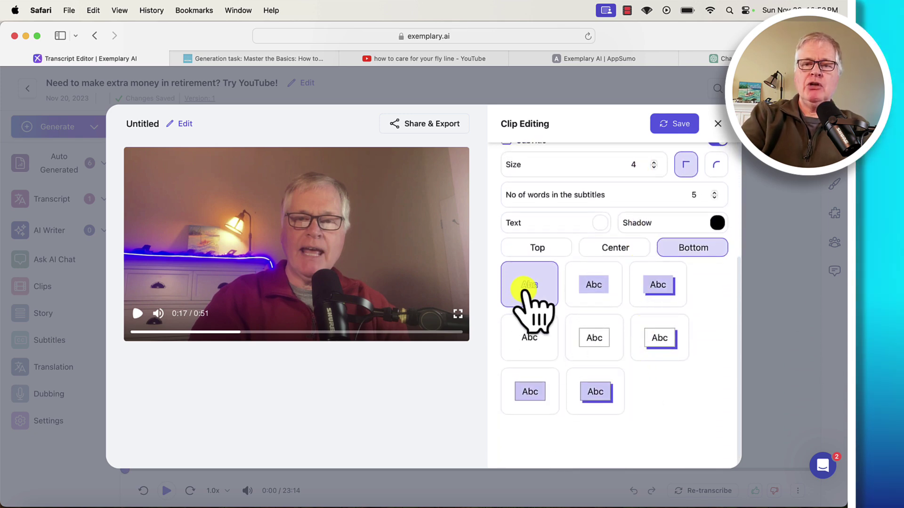
click(592, 286)
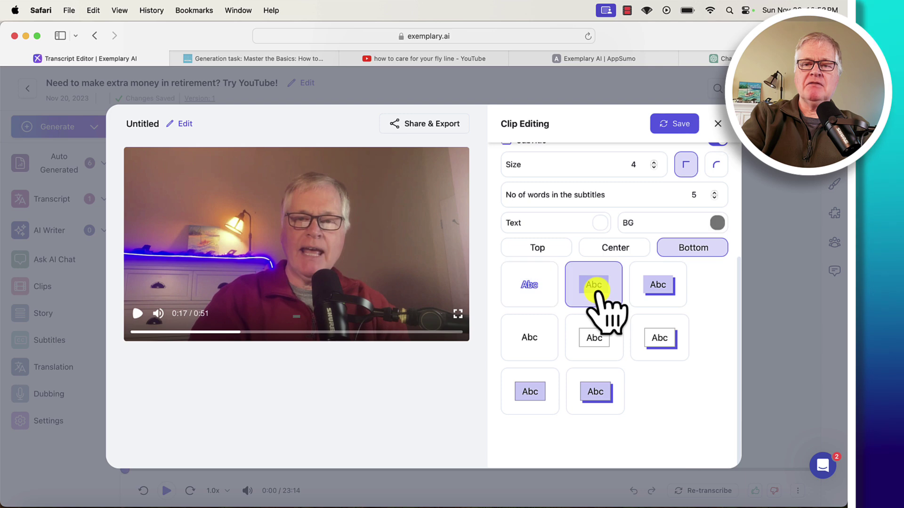
click(667, 285)
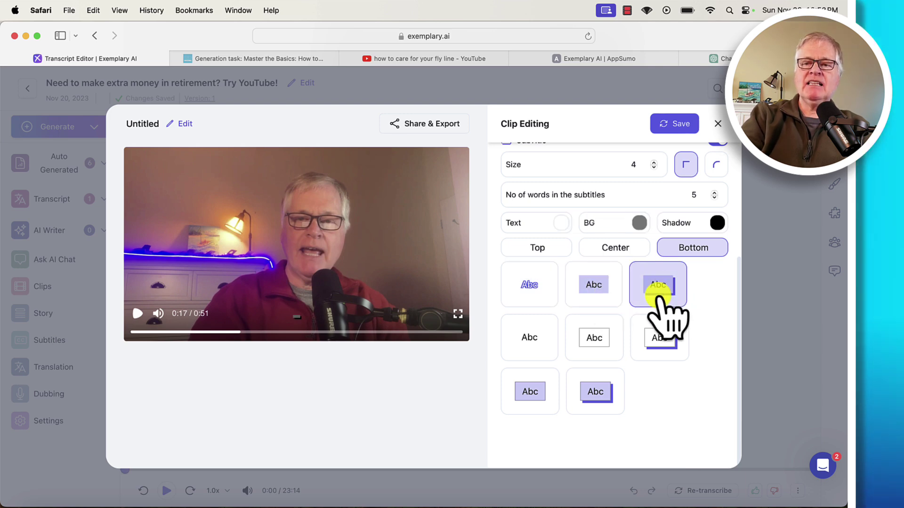
scroll(658, 295, up, 10)
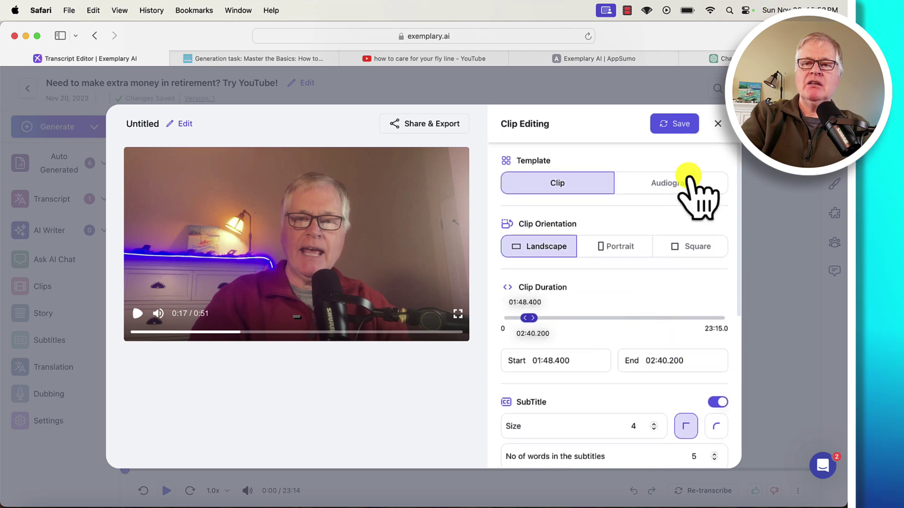
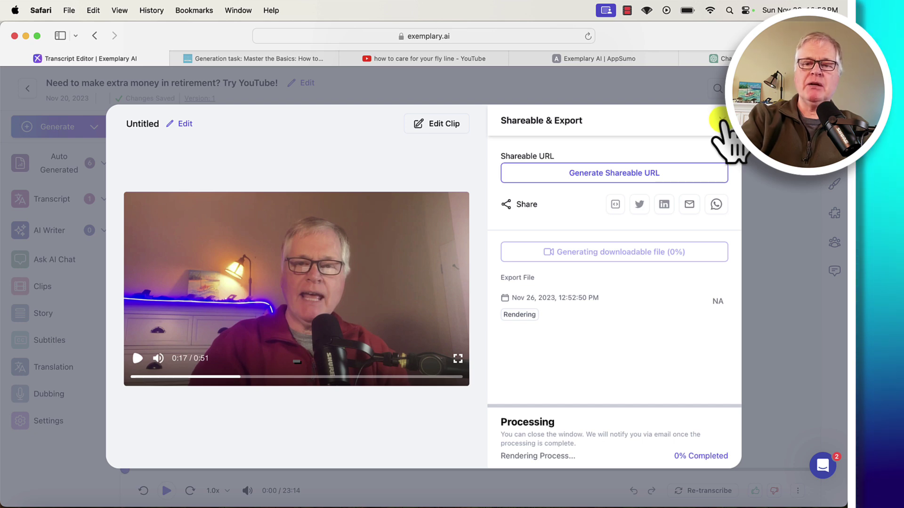
click(720, 120)
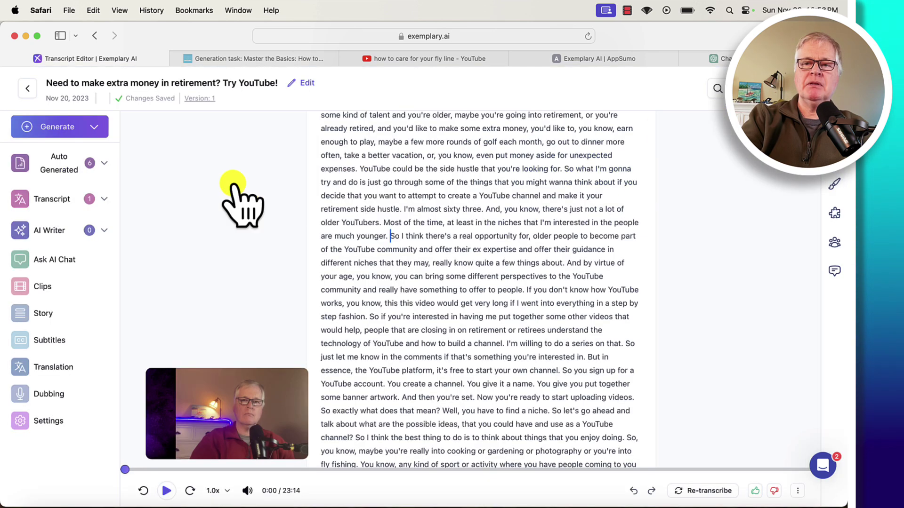
- Open the auto-generated content for the video and read the full list of suggested tweets
click(103, 162)
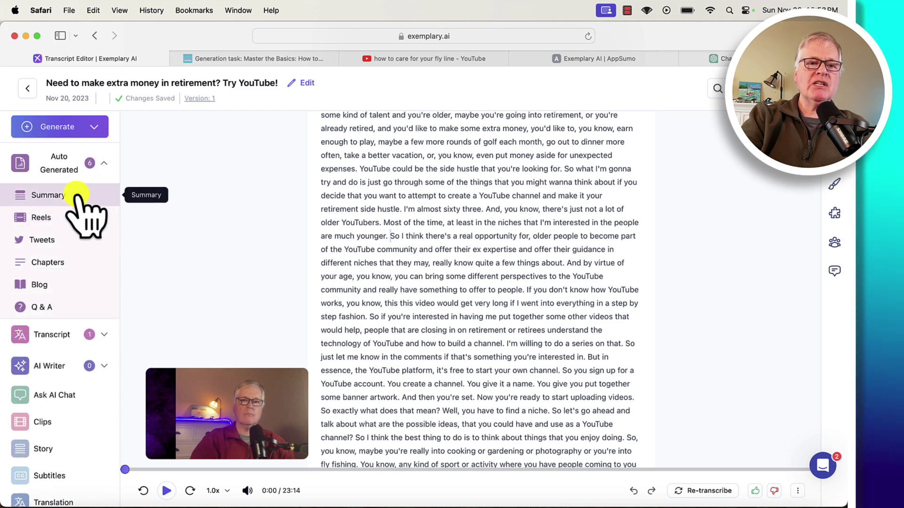
click(62, 242)
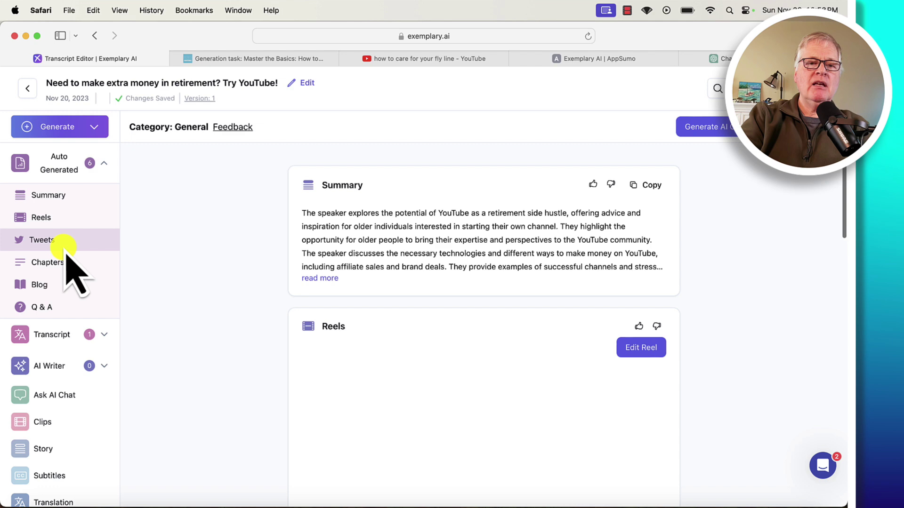
scroll(569, 254, down, 10)
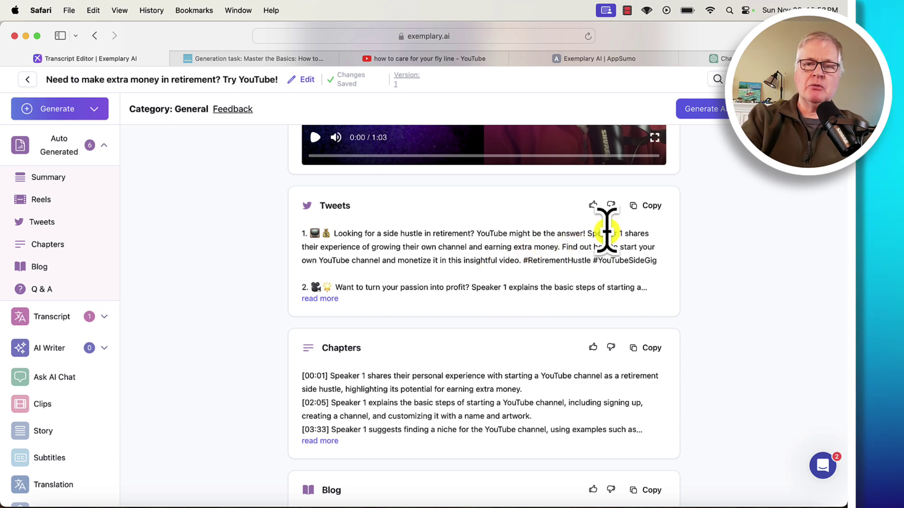
scroll(607, 231, down, 2)
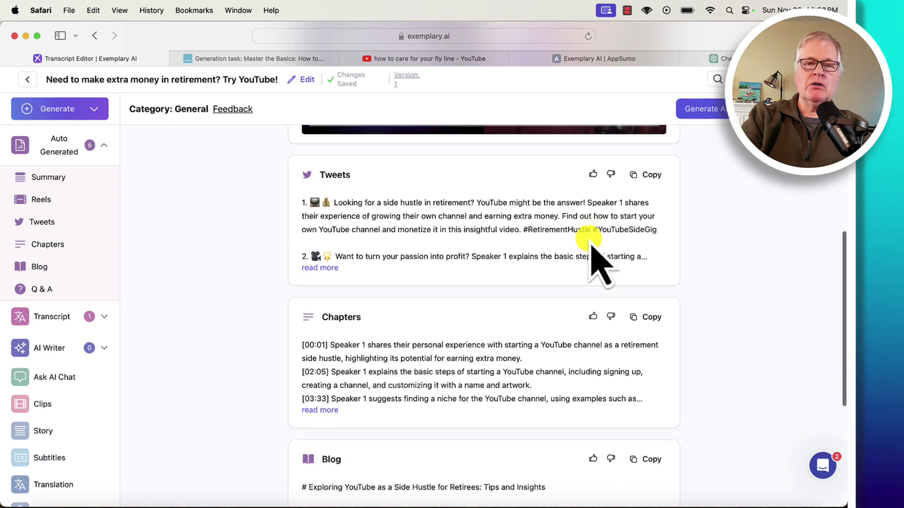
click(325, 268)
scroll(564, 348, down, 5)
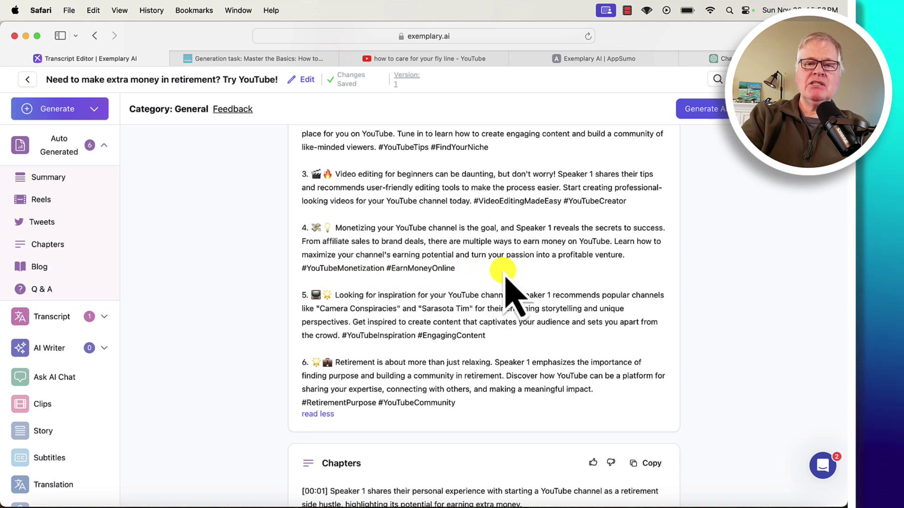
scroll(506, 279, down, 5)
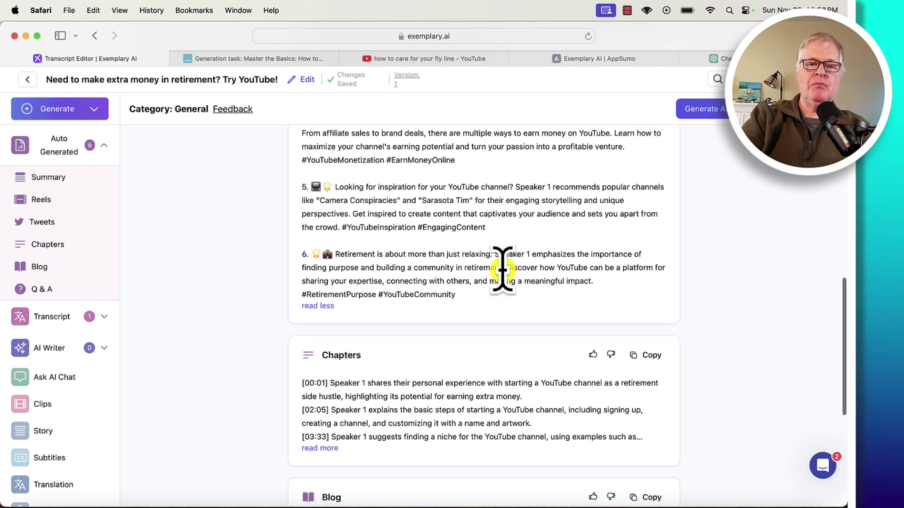
- Expand the auto-generated chapters and read the complete list of timestamped entries
scroll(503, 269, down, 7)
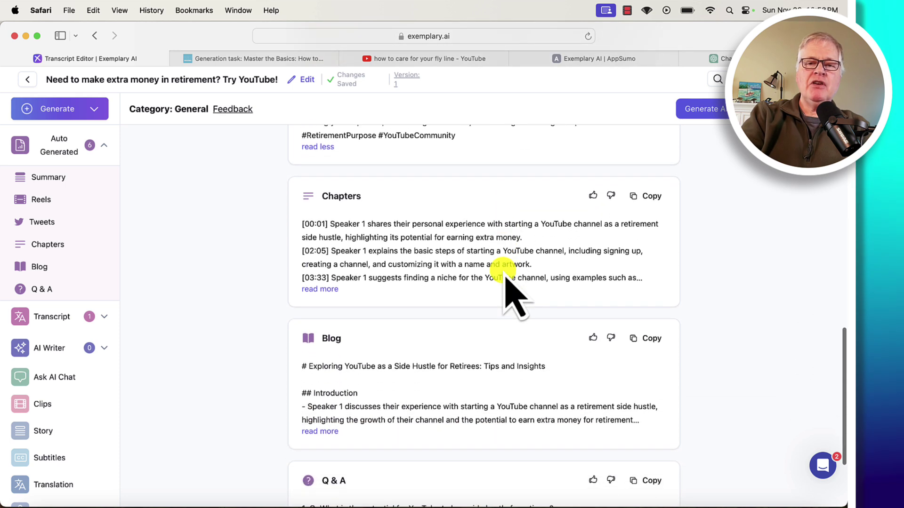
scroll(506, 278, down, 2)
scroll(506, 283, up, 3)
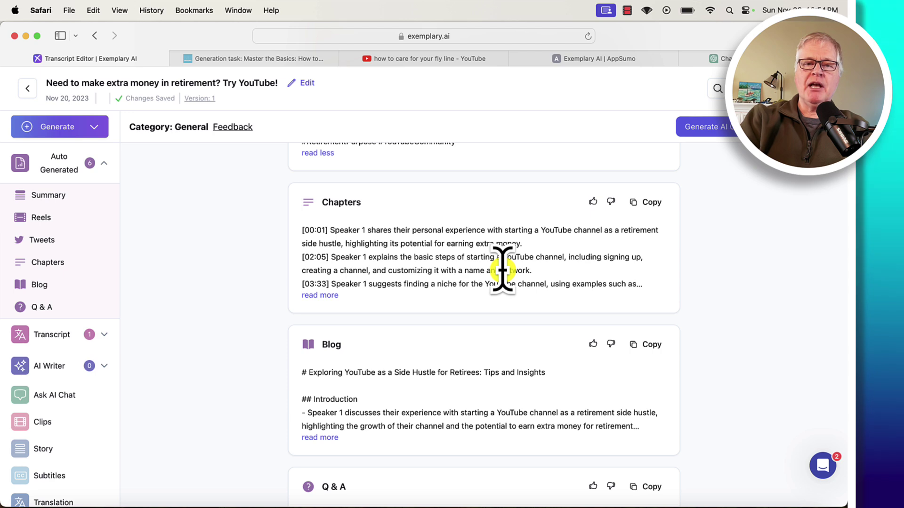
click(320, 295)
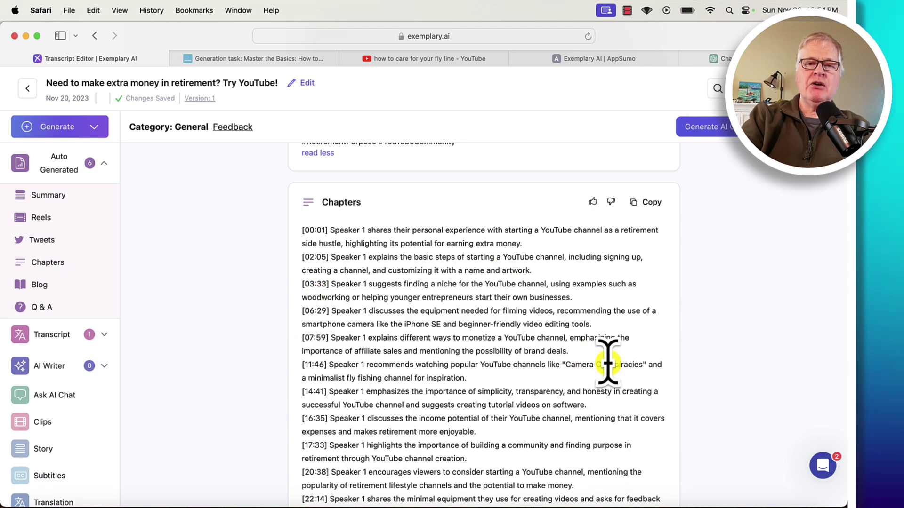
scroll(635, 414, down, 3)
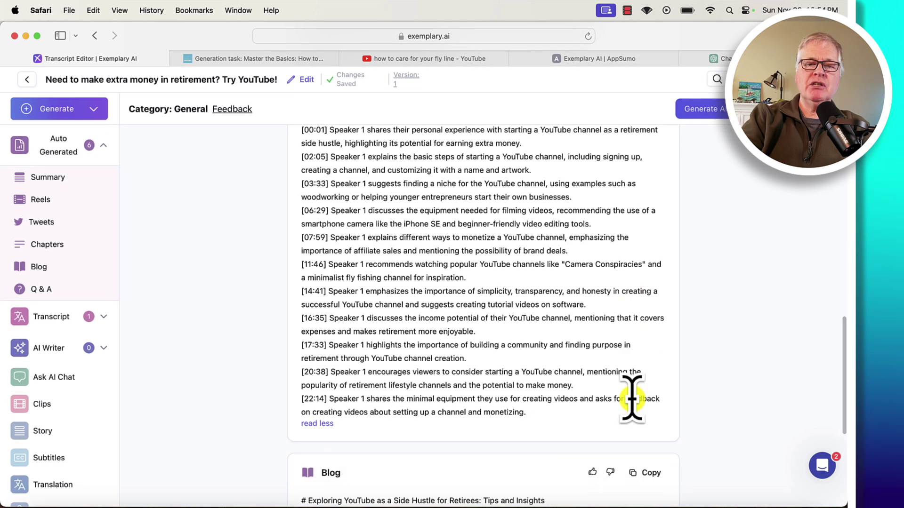
scroll(636, 408, up, 2)
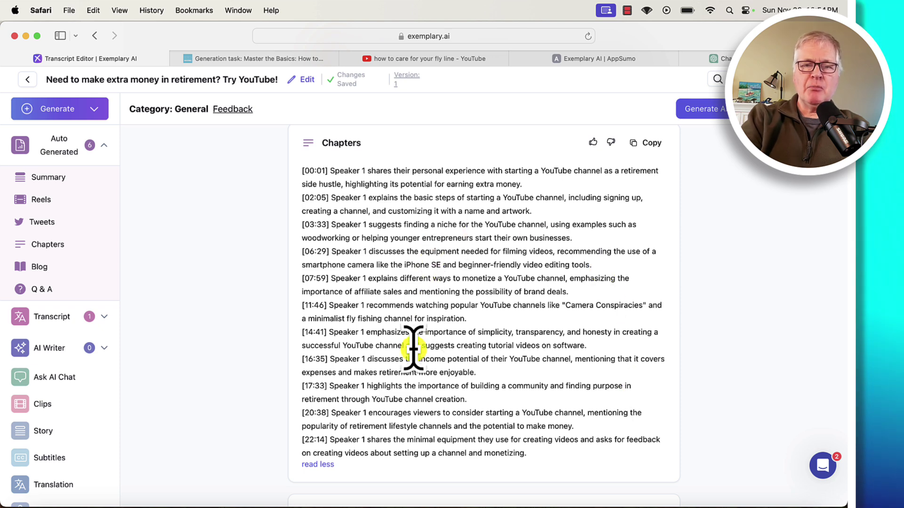
- Expand the auto-generated blog and read its outline from the introduction to the conclusion
scroll(568, 279, down, 6)
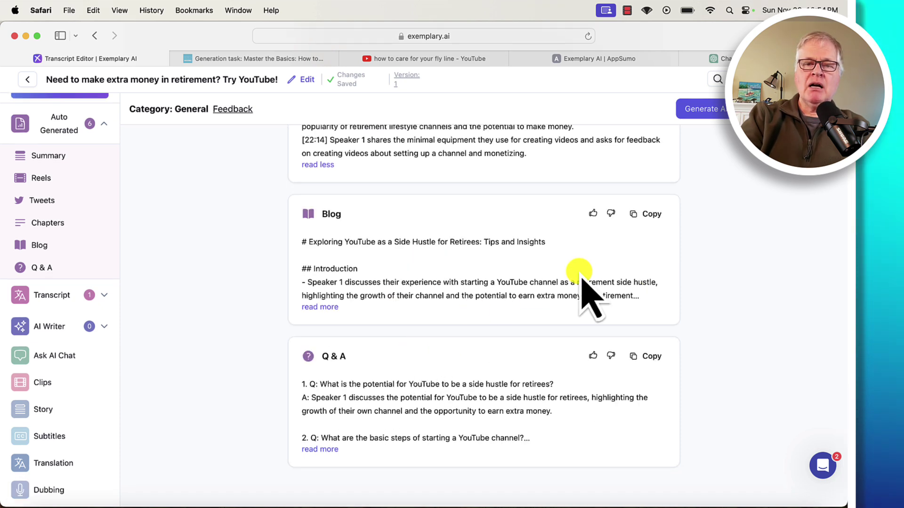
click(319, 307)
scroll(582, 377, down, 2)
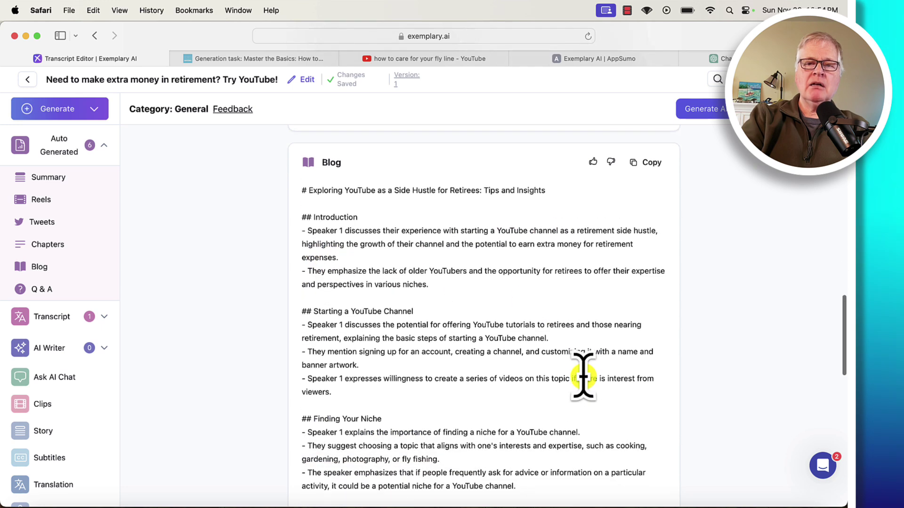
scroll(582, 376, down, 1)
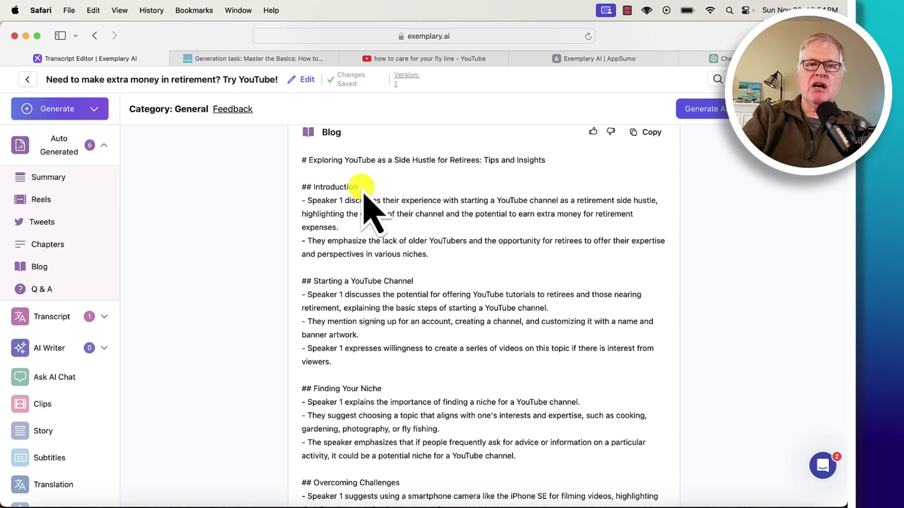
scroll(452, 288, down, 5)
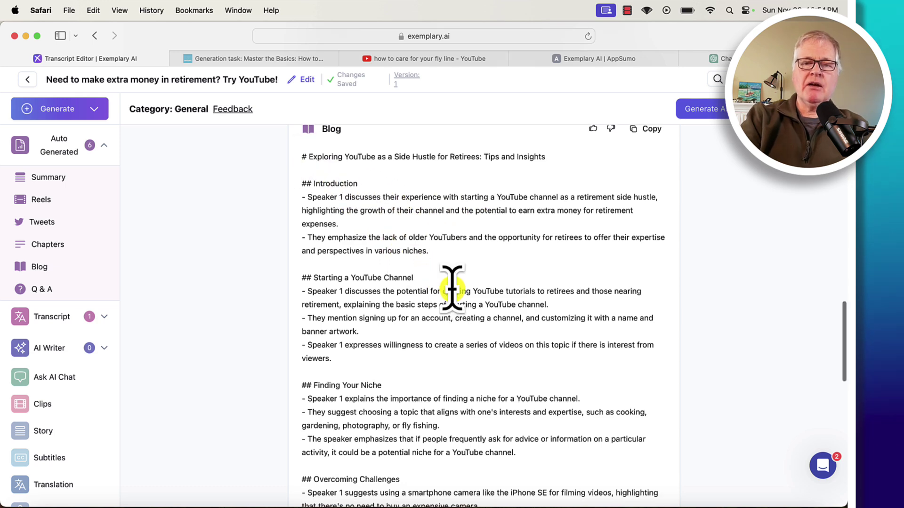
scroll(456, 297, down, 3)
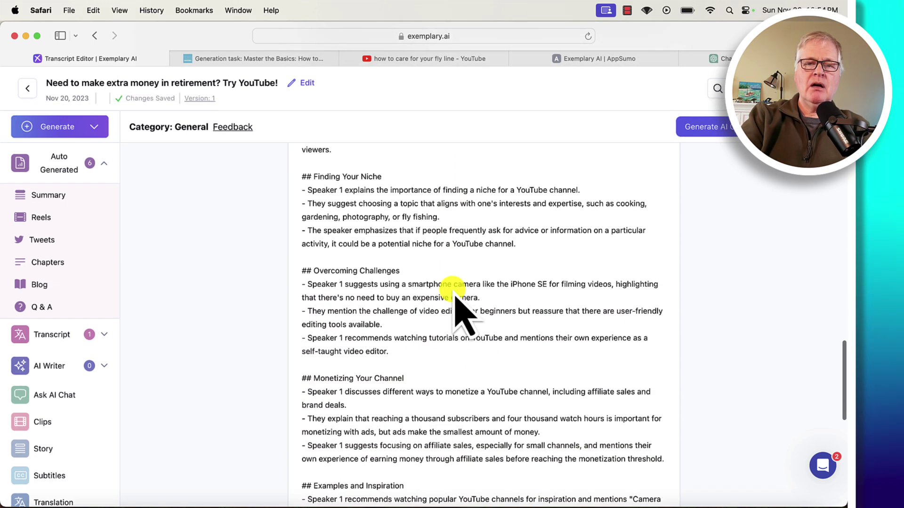
scroll(456, 298, down, 6)
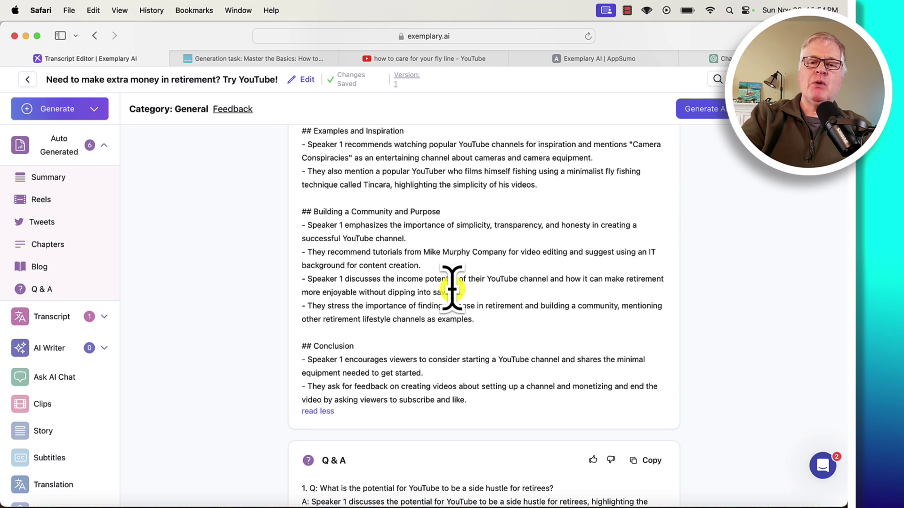
- Expand the auto-generated Q & A and look through its questions and answers
scroll(452, 288, down, 5)
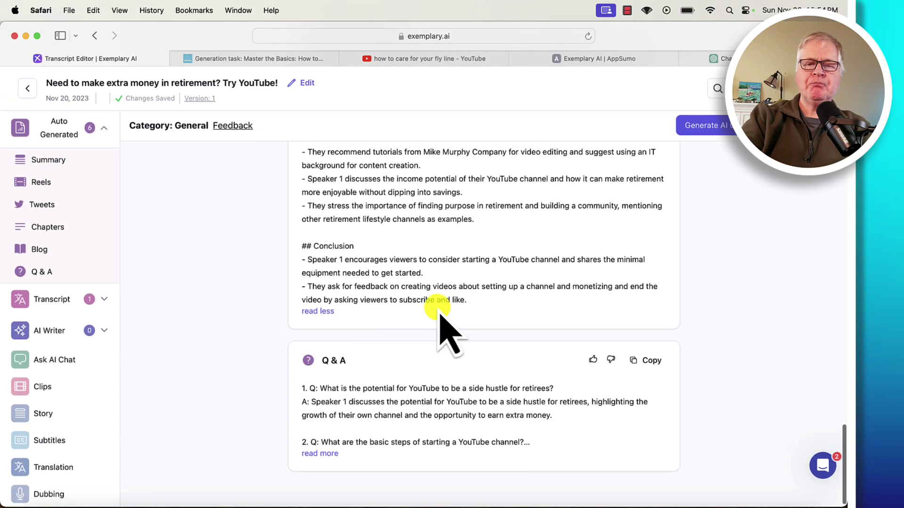
click(330, 463)
scroll(504, 452, down, 10)
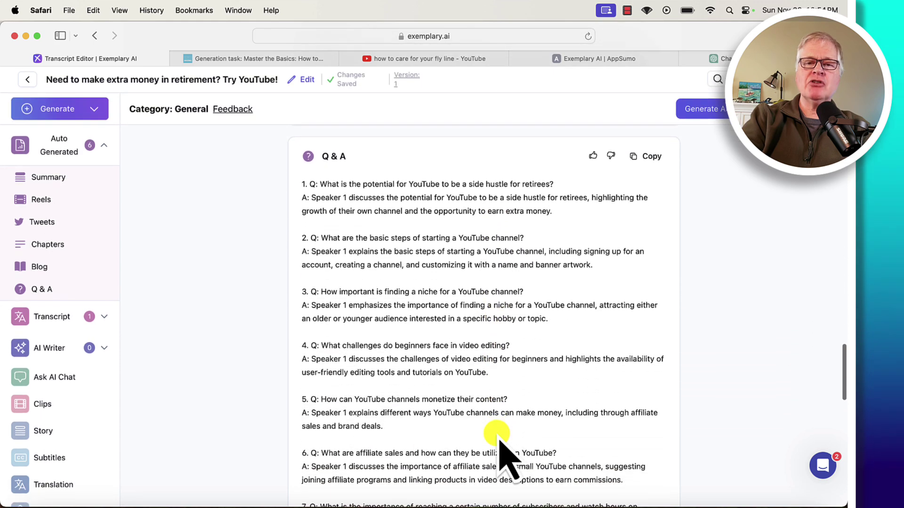
scroll(501, 454, down, 5)
scroll(501, 454, down, 10)
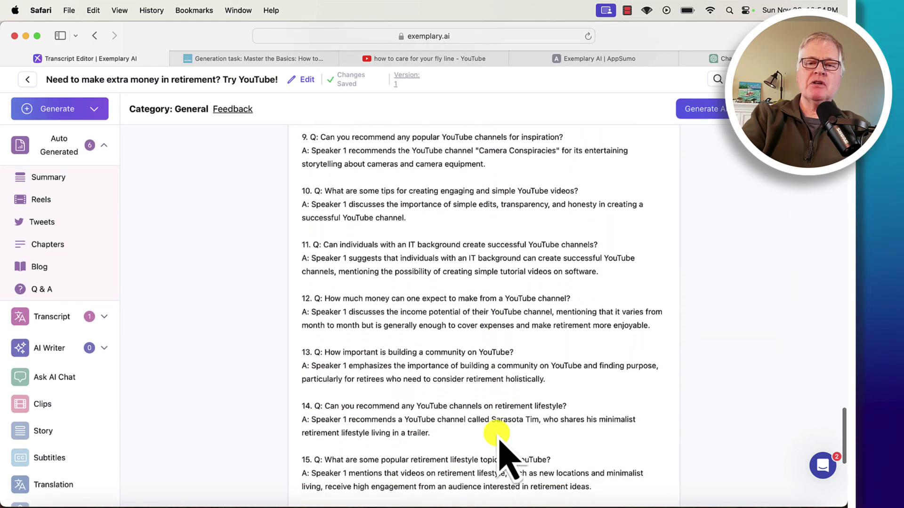
scroll(501, 454, down, 2)
scroll(501, 454, up, 2)
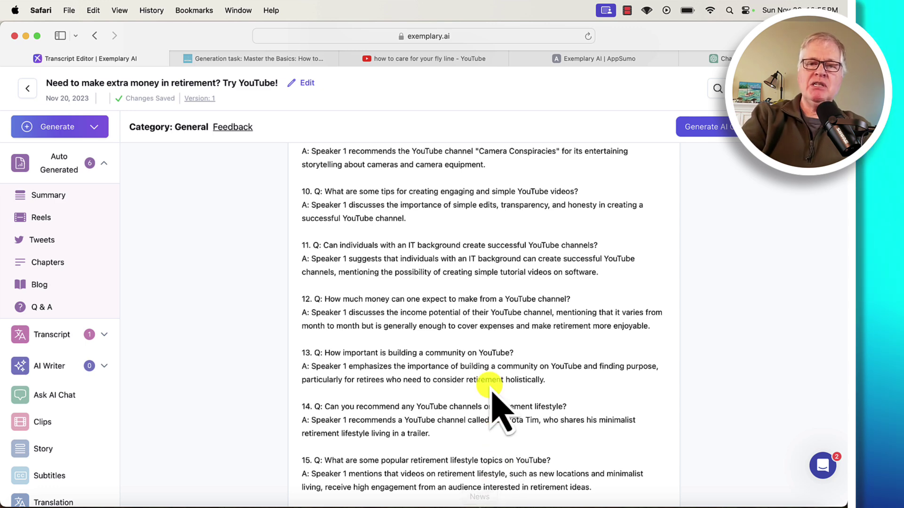
scroll(498, 409, up, 10)
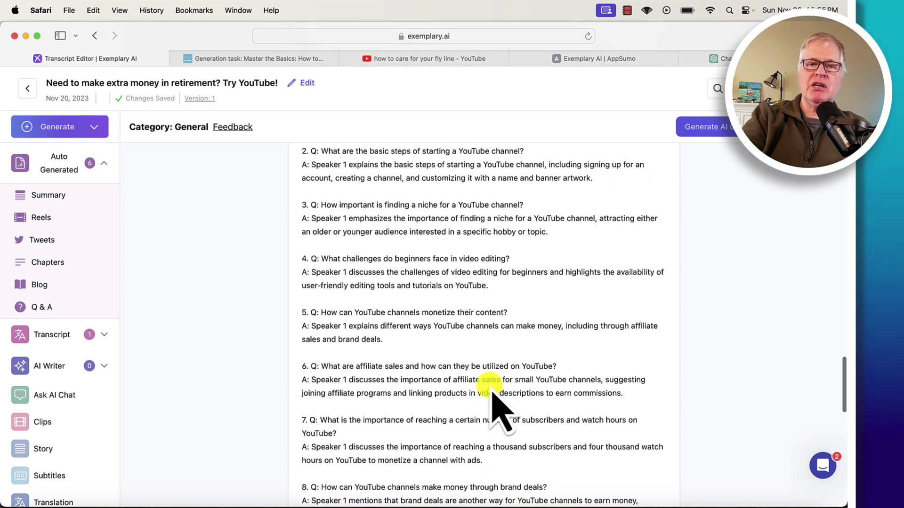
scroll(499, 409, up, 3)
scroll(499, 409, down, 1)
scroll(499, 409, up, 1)
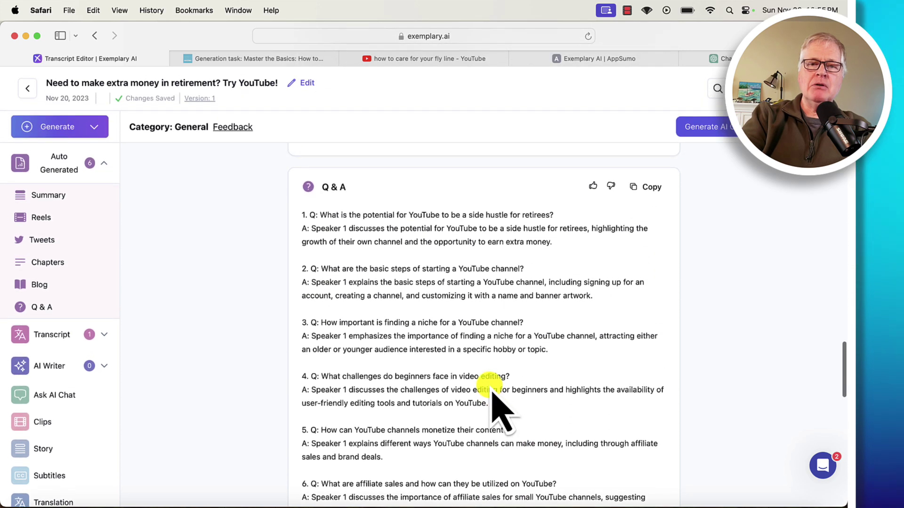
- Go back to the chapters and review how their timestamped descriptions are worded
scroll(498, 411, up, 10)
scroll(497, 410, up, 15)
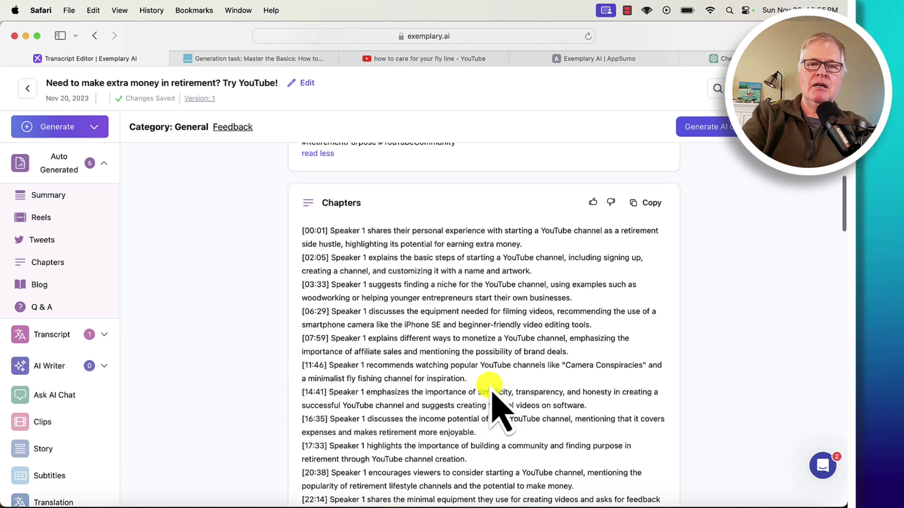
scroll(490, 391, down, 2)
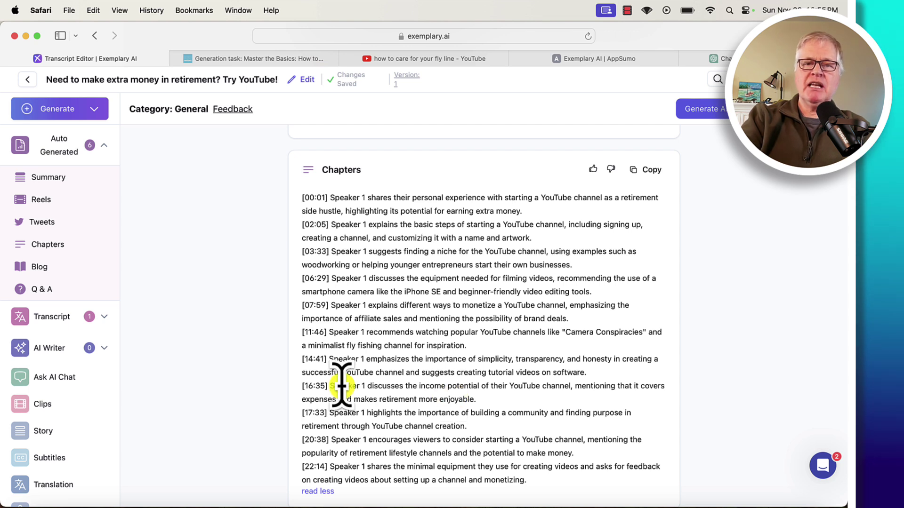
scroll(428, 344, down, 2)
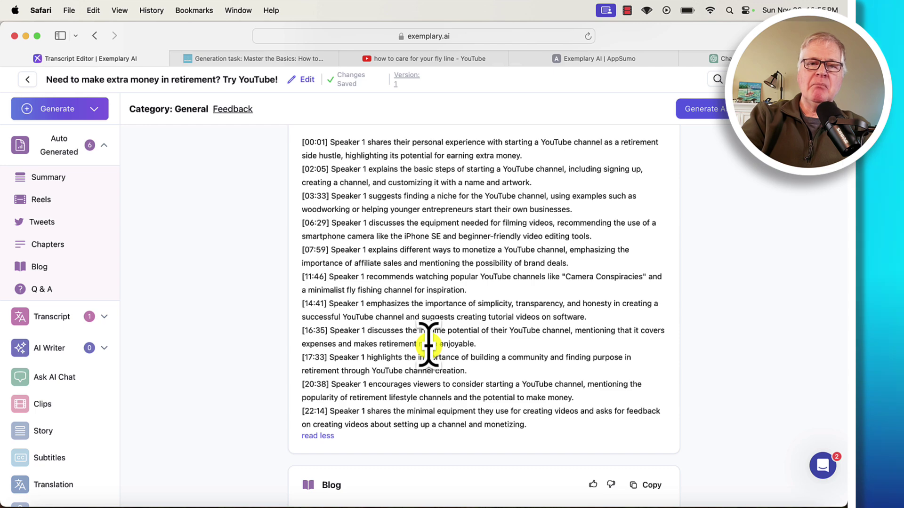
scroll(428, 344, down, 1)
- Skim the expanded blog and Q & A once more and return to the tweets
scroll(428, 344, down, 15)
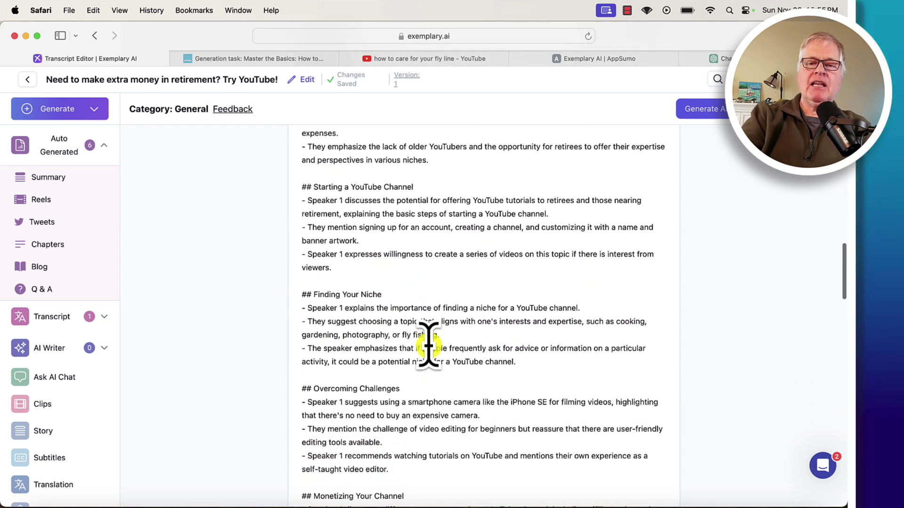
scroll(428, 344, down, 15)
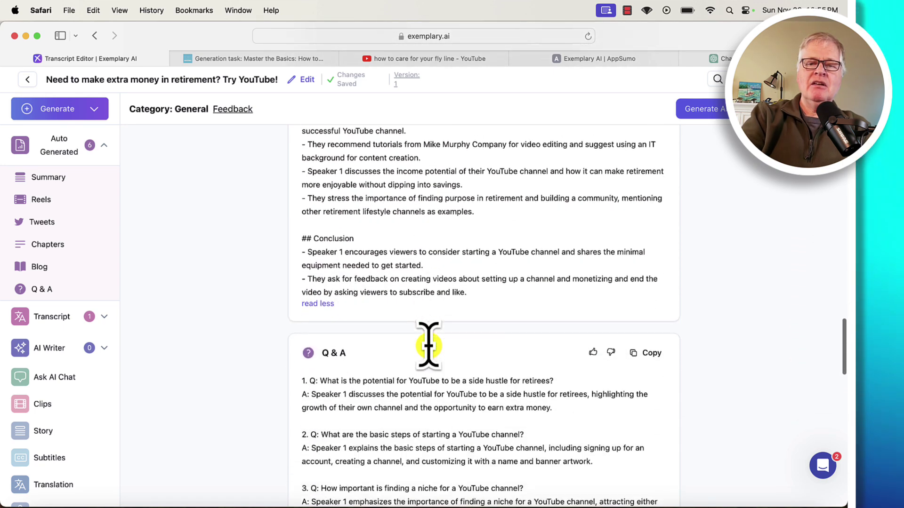
scroll(429, 344, down, 2)
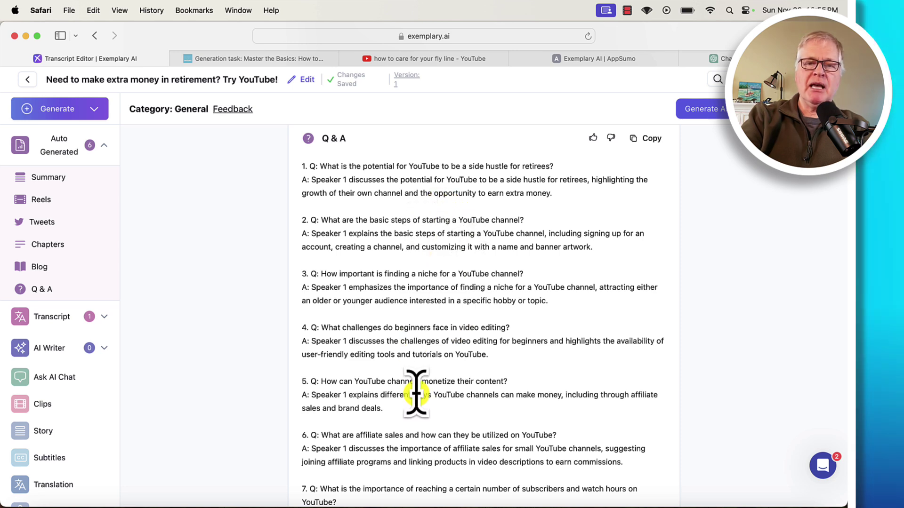
scroll(456, 347, up, 15)
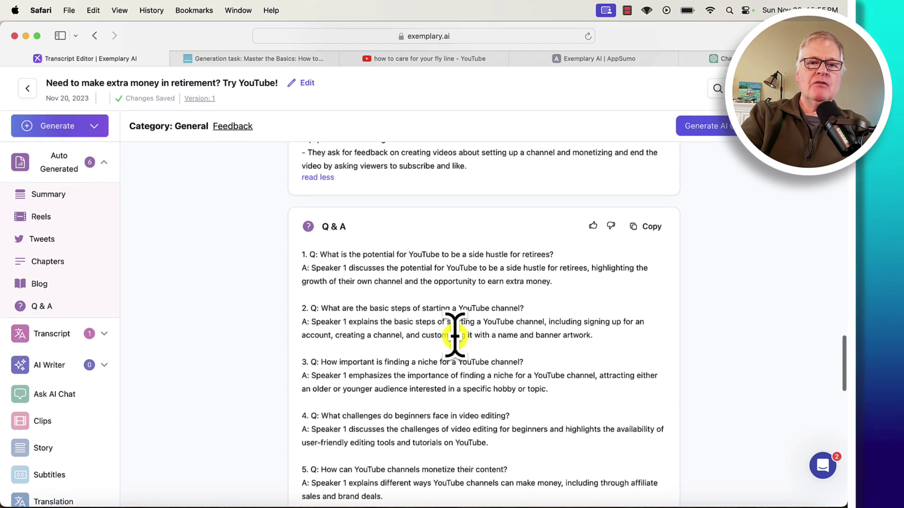
scroll(455, 335, up, 20)
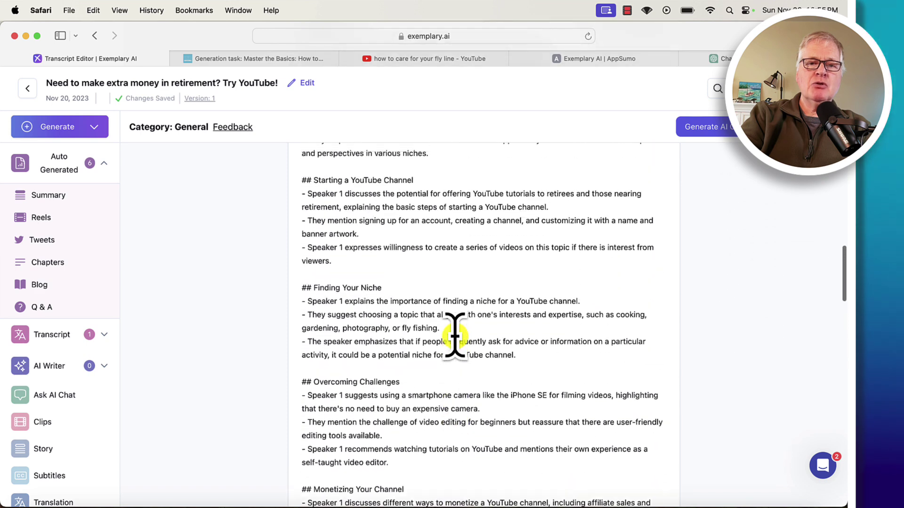
scroll(454, 335, up, 20)
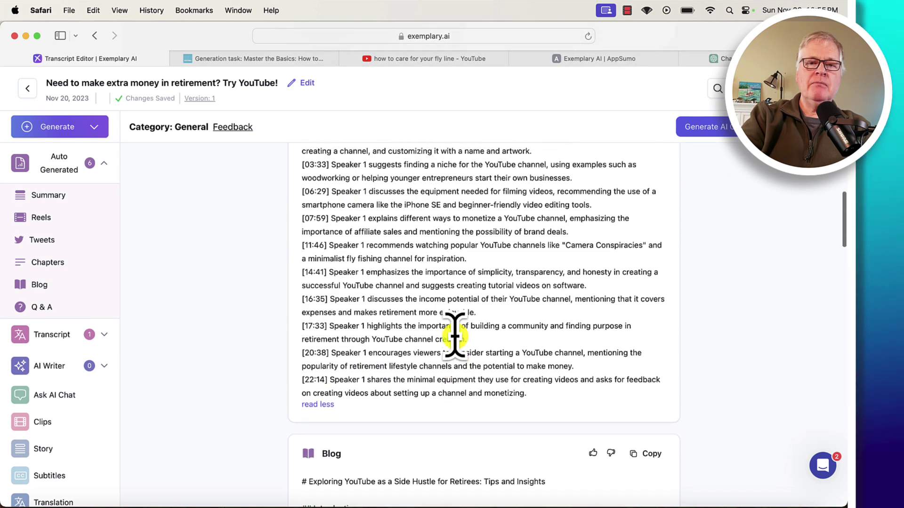
scroll(454, 336, up, 4)
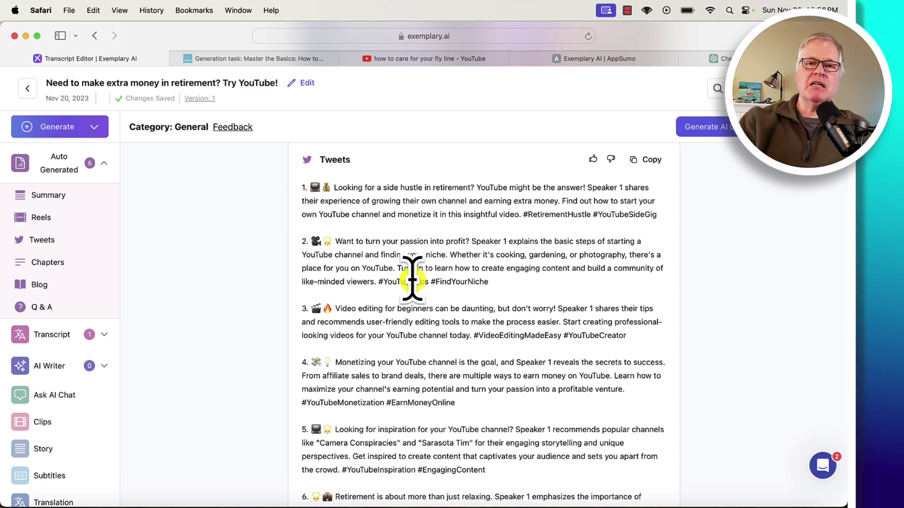
- Switch to SEOWriting.AI and look over the opening and illustration of the article "Master the Basics: How to Care for Your Fly Line"
click(242, 59)
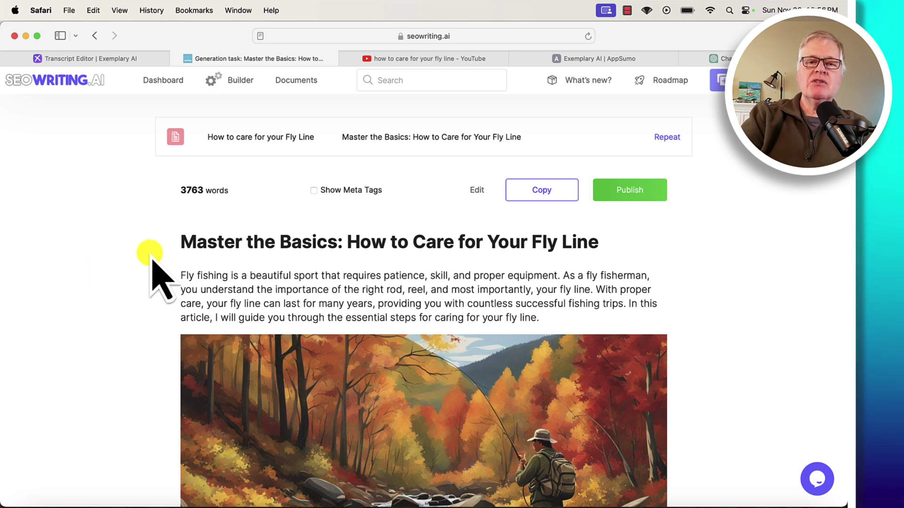
scroll(151, 262, down, 2)
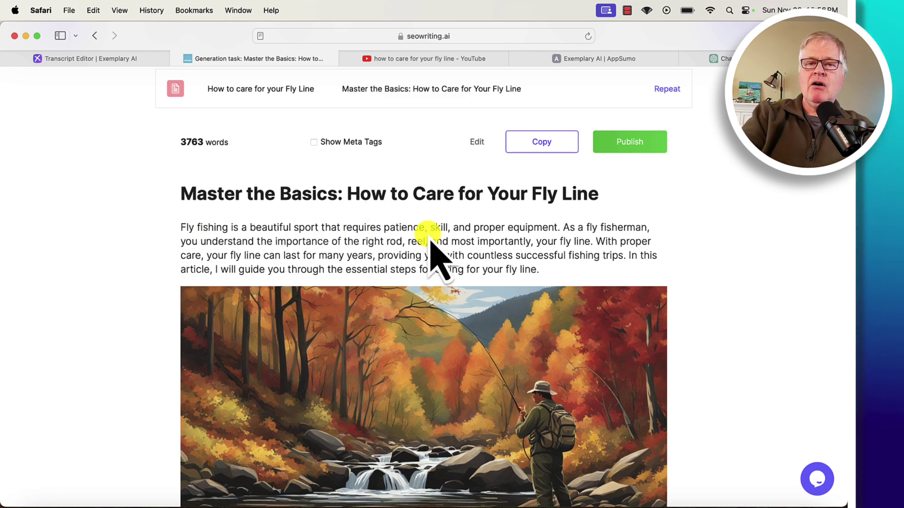
scroll(430, 234, down, 2)
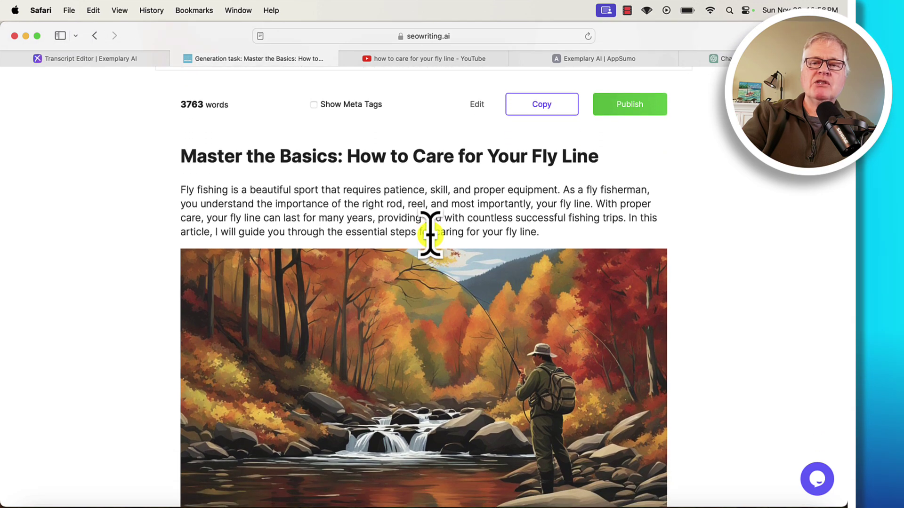
scroll(430, 234, down, 2)
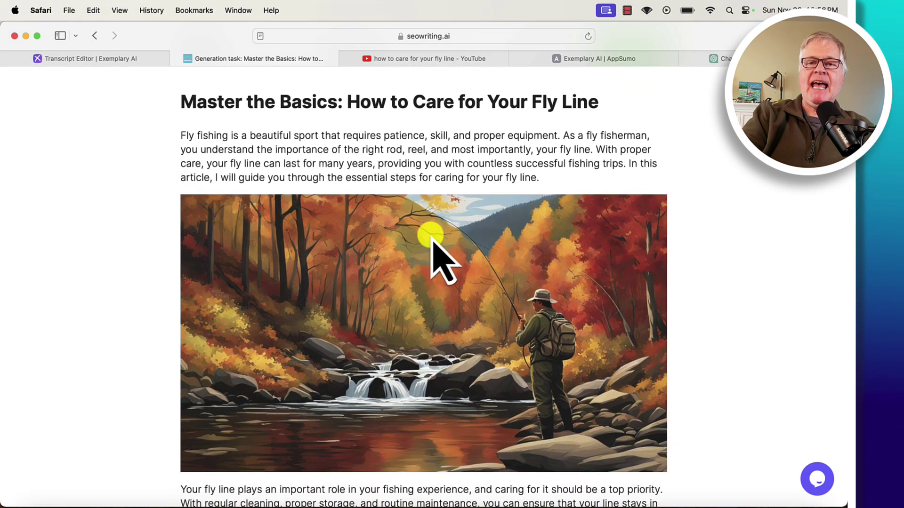
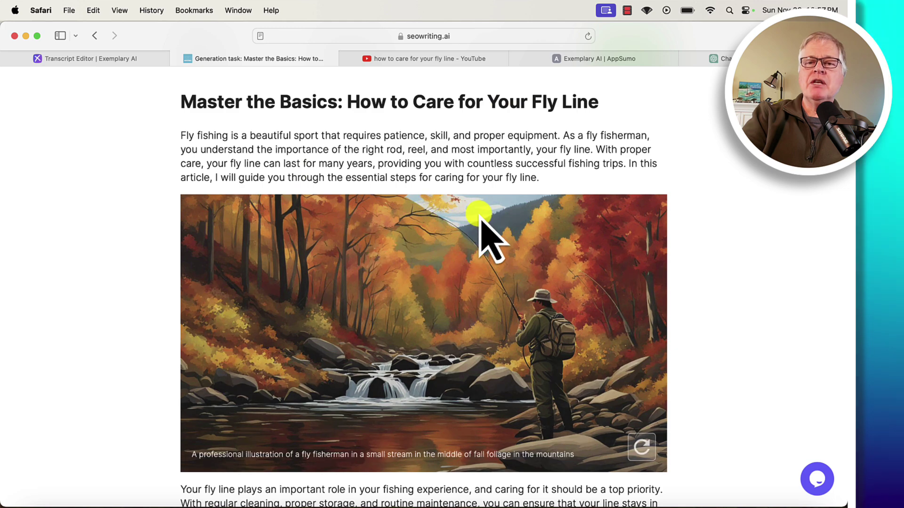
mouse_move(279, 207)
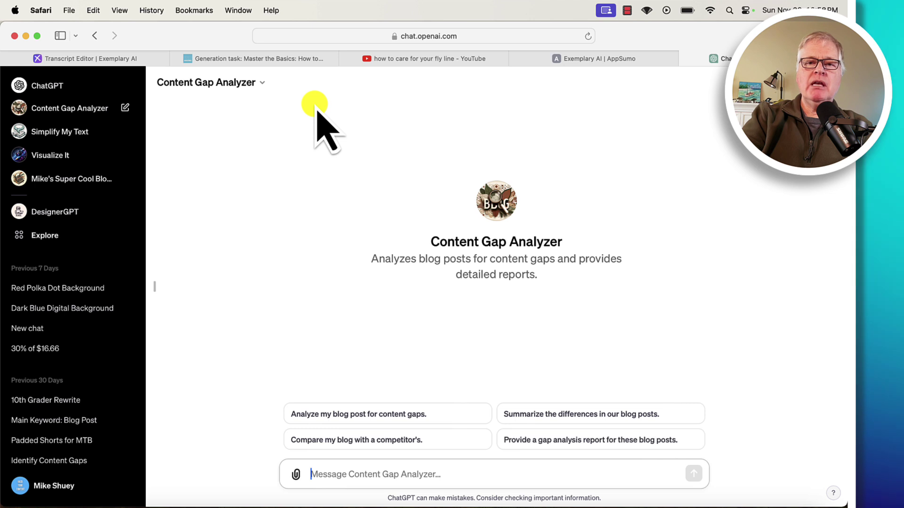
- Switch to YouTube and look at the search results for "how to care for your fly line"
mouse_move(310, 65)
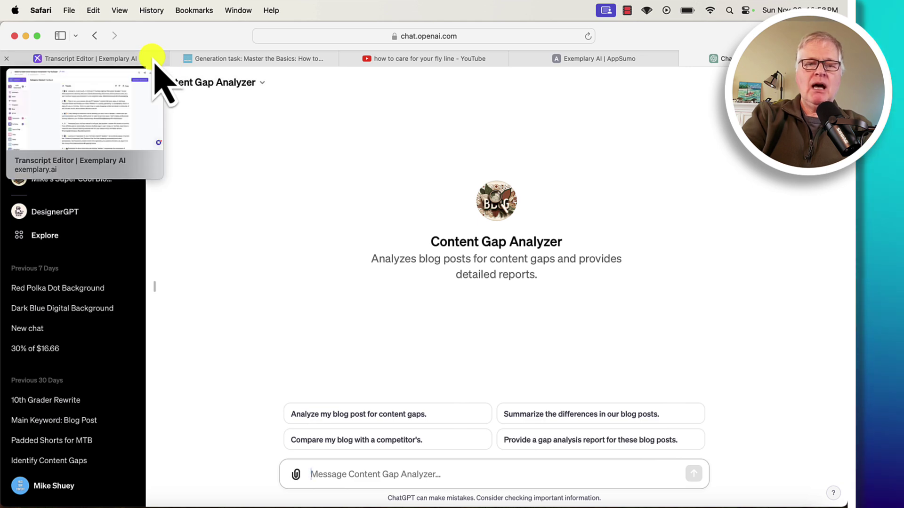
click(428, 60)
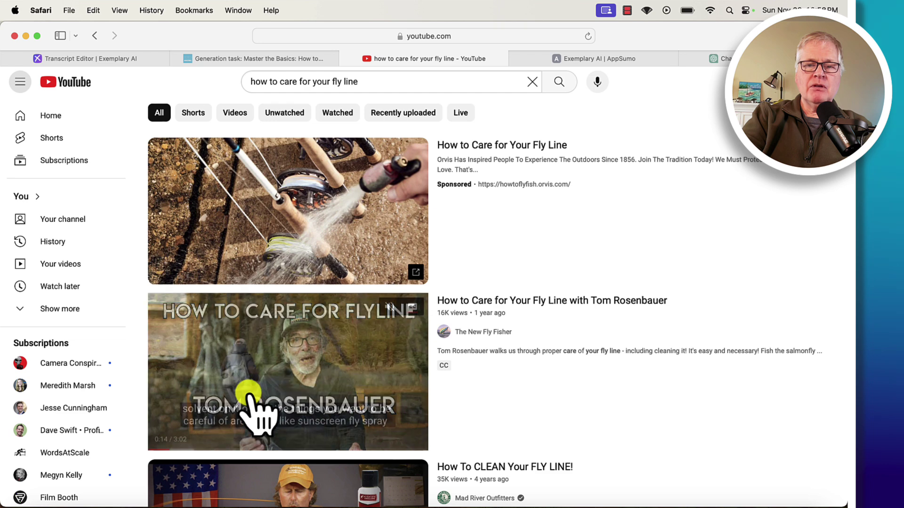
mouse_move(332, 313)
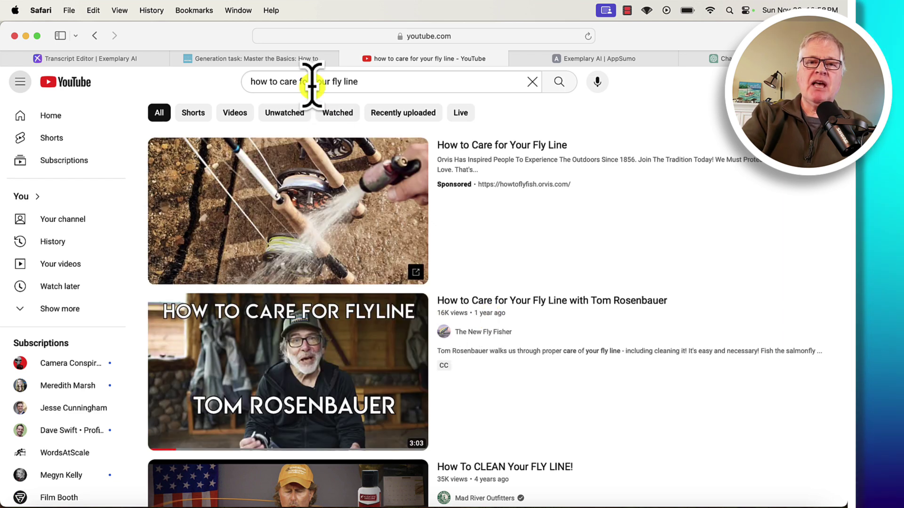
- Return to Exemplary AI's project list and open the transcript of the "How to Care for Your Fly Line" video
click(193, 59)
click(118, 59)
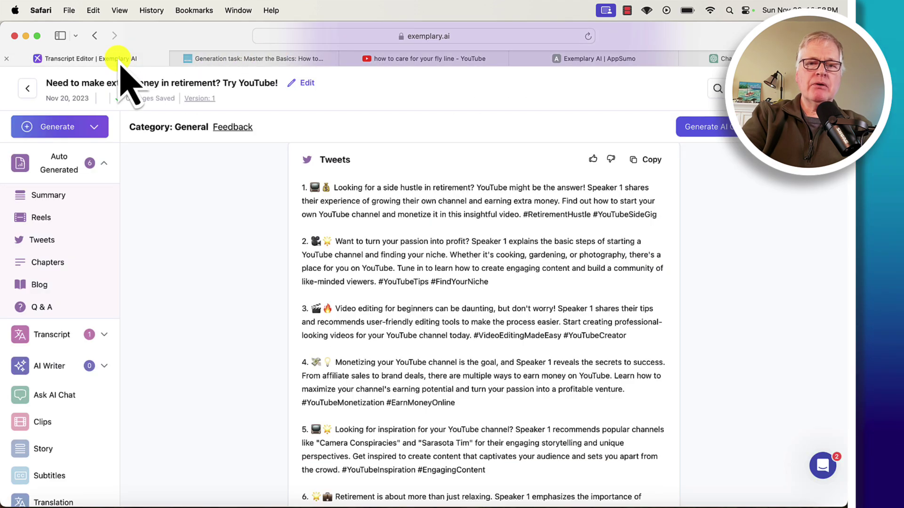
click(28, 88)
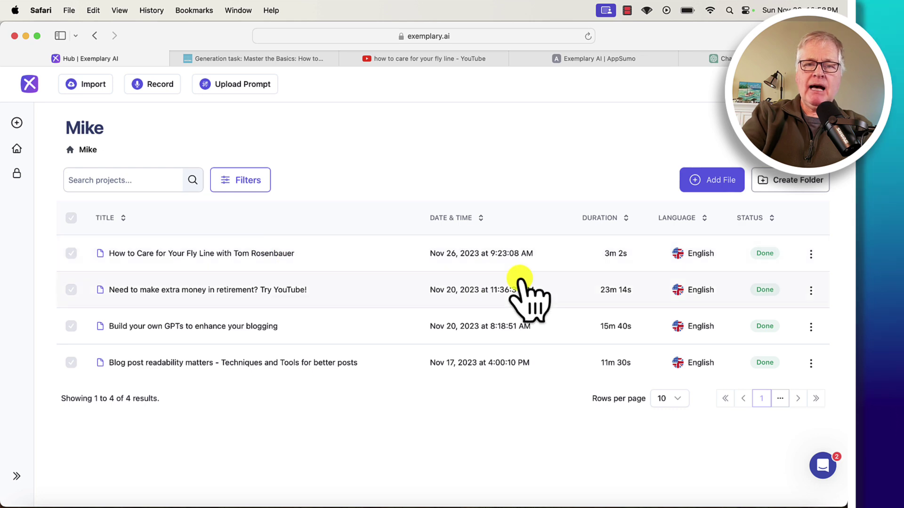
click(299, 257)
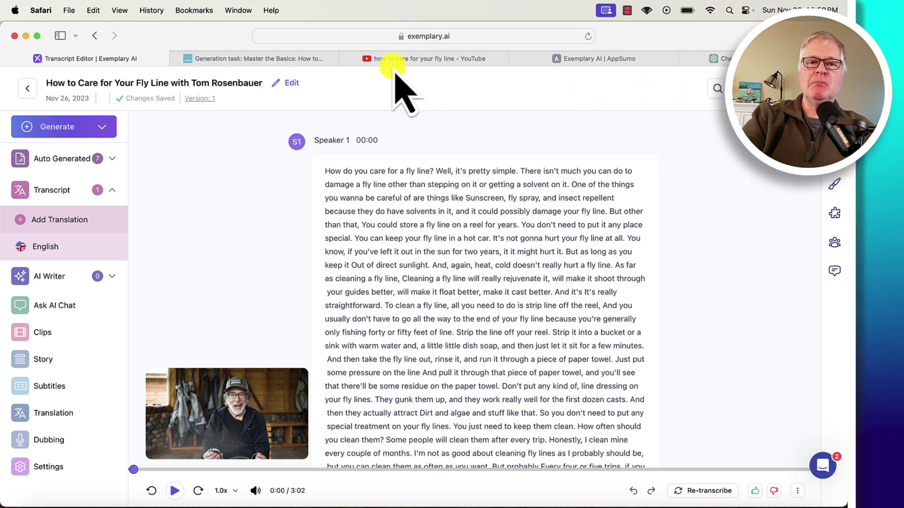
- Copy the full generated fly line care article from SEOWriting.AI
click(290, 63)
scroll(267, 136, up, 3)
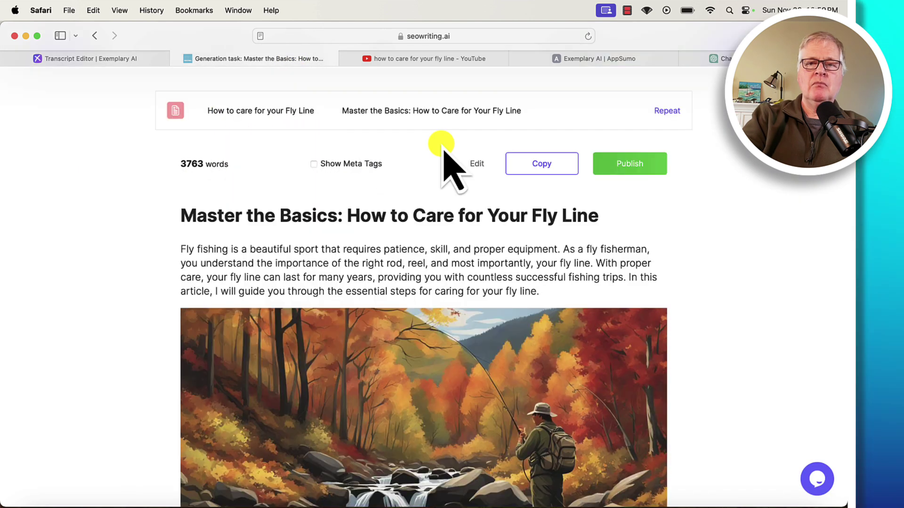
click(555, 164)
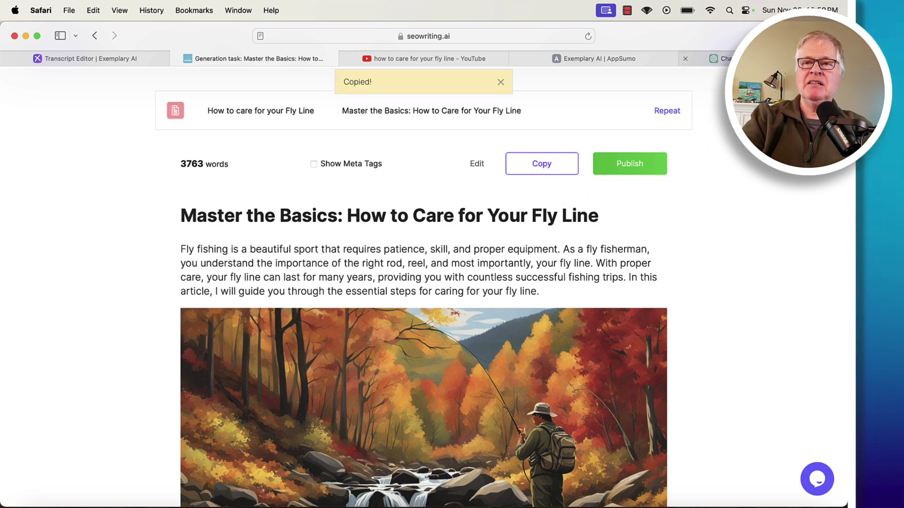
- Ask ChatGPT's Content Gap Analyzer to "Analyze my blog post for content gaps" and submit the copied article as the blog post
mouse_move(720, 58)
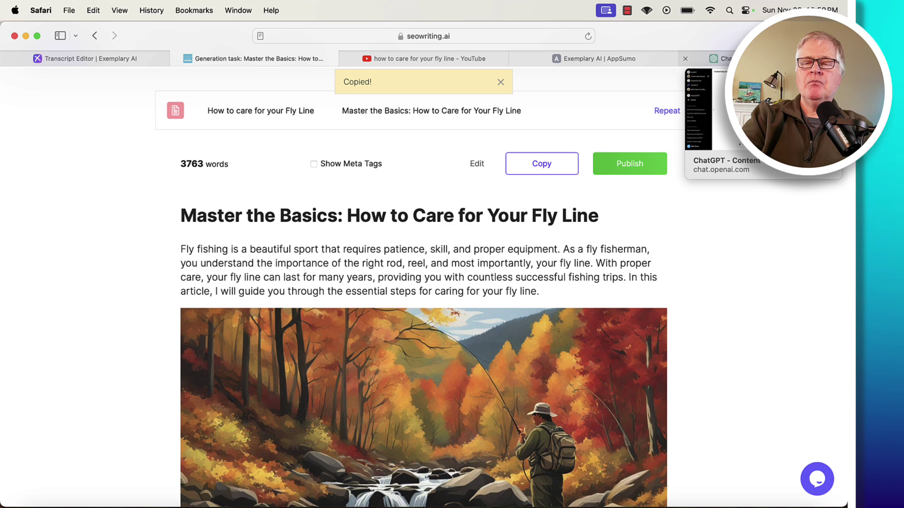
click(723, 58)
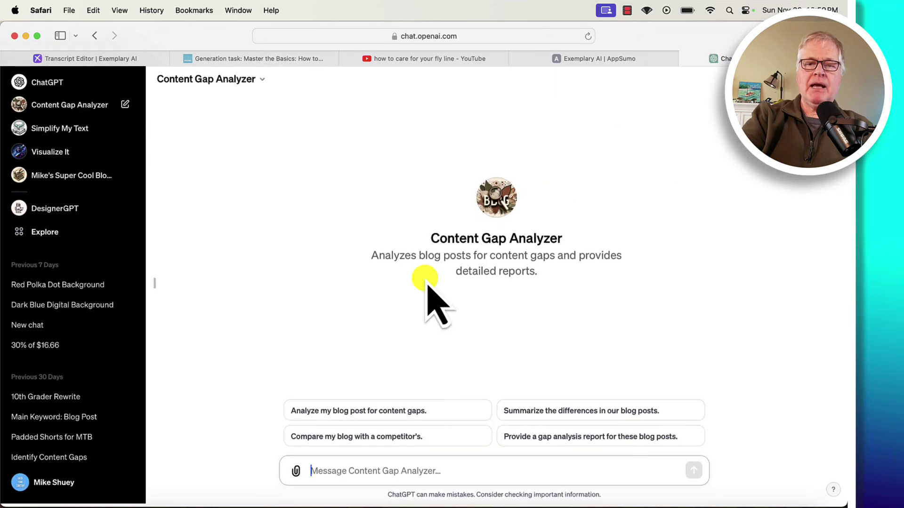
click(323, 415)
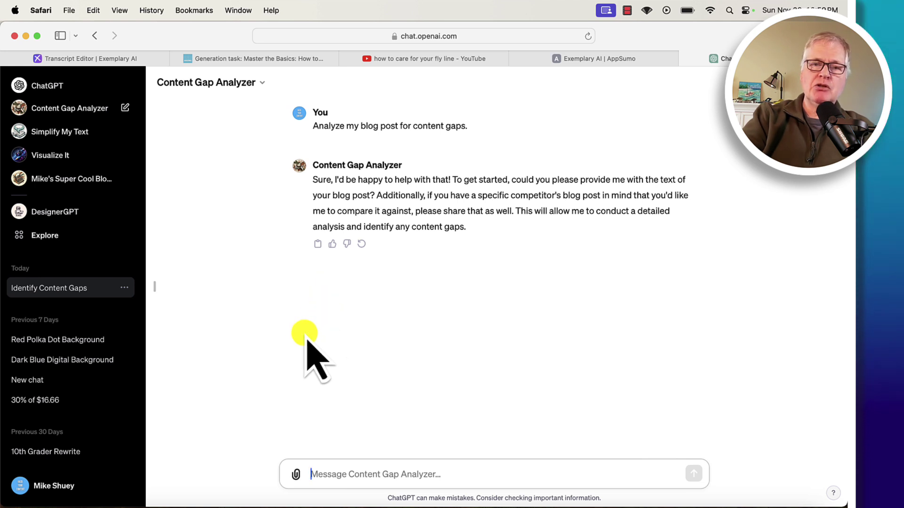
key(super+v)
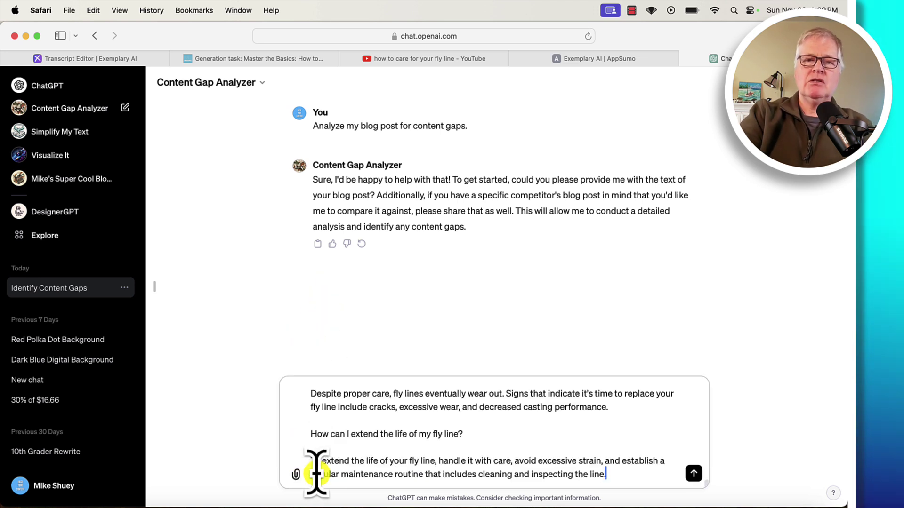
click(692, 474)
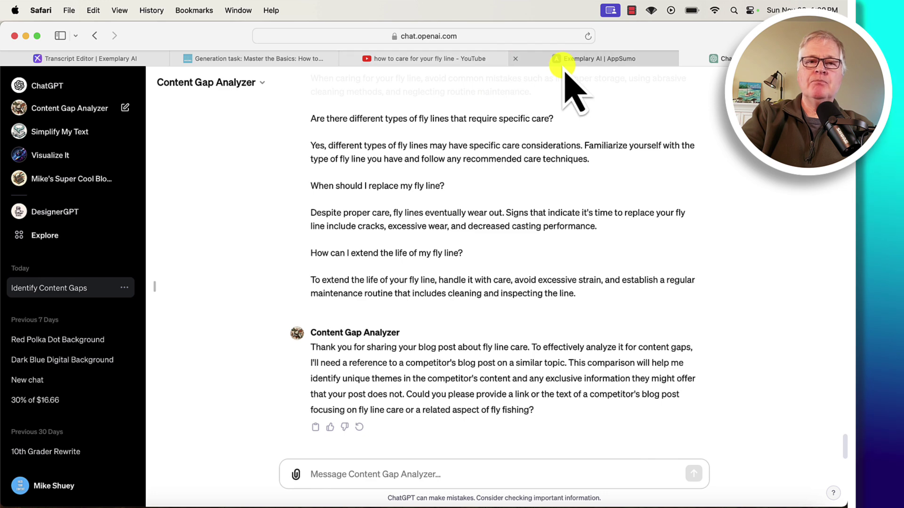
- Copy the entire fly line video transcript from Exemplary AI and submit it to the Content Gap Analyzer as the competitor's post
click(137, 60)
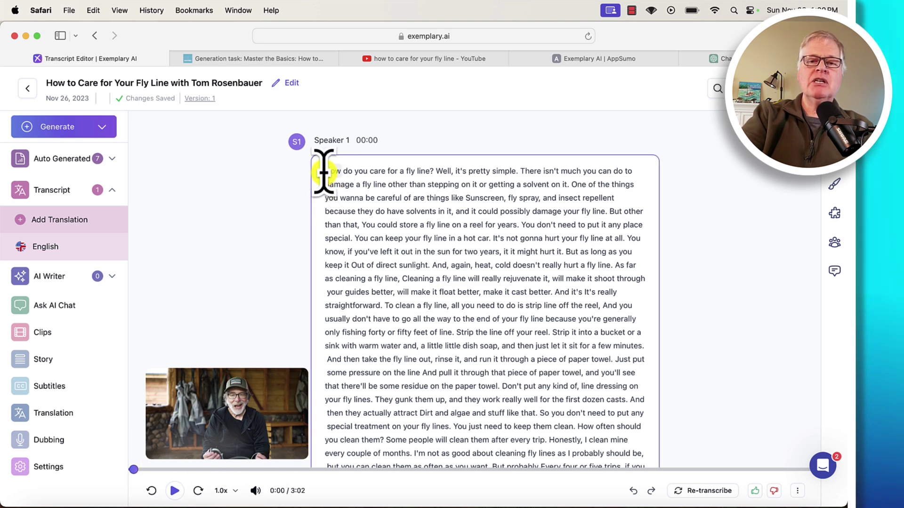
drag(348, 178, 574, 426)
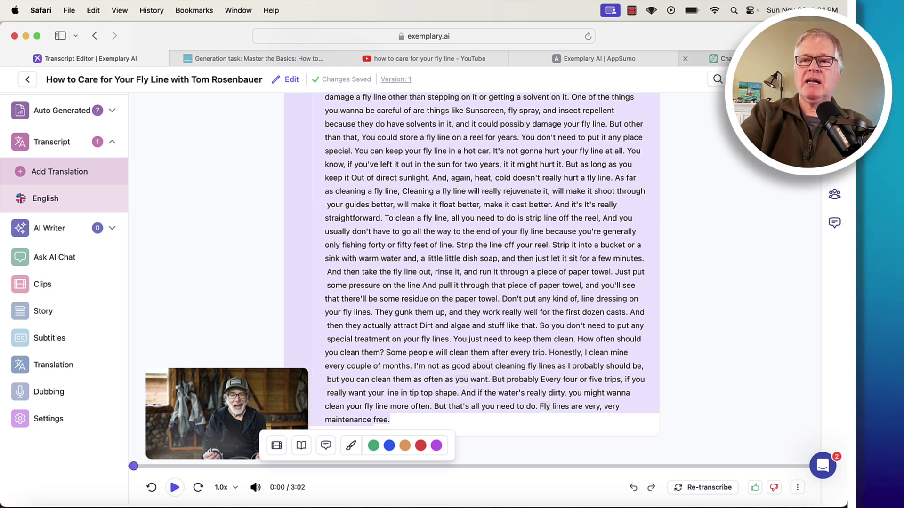
click(720, 59)
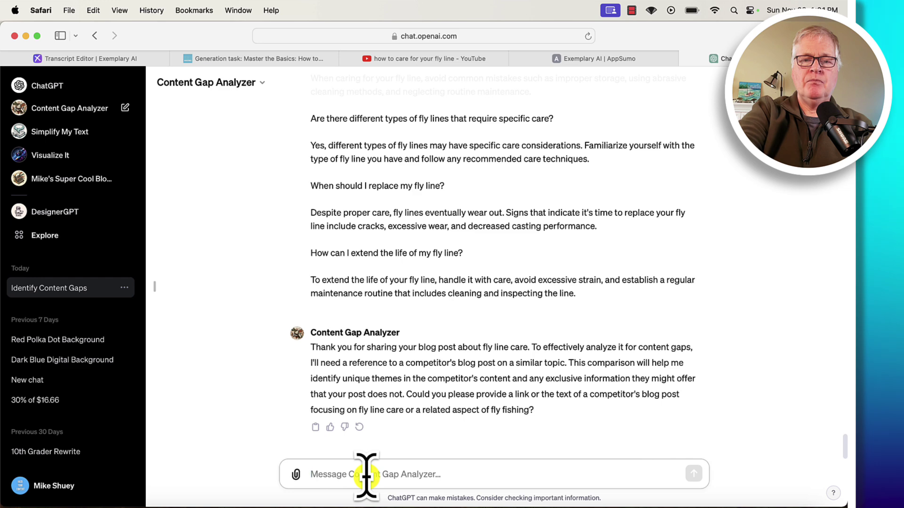
key(super+v)
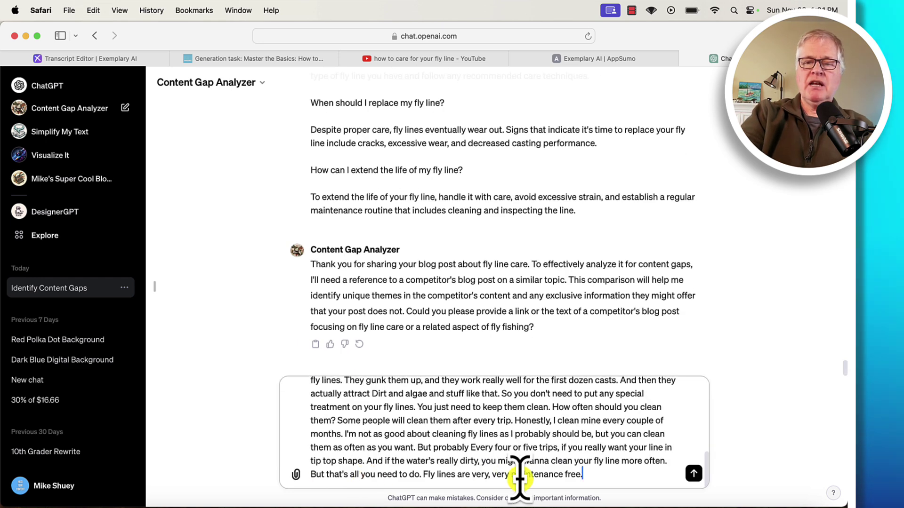
click(693, 473)
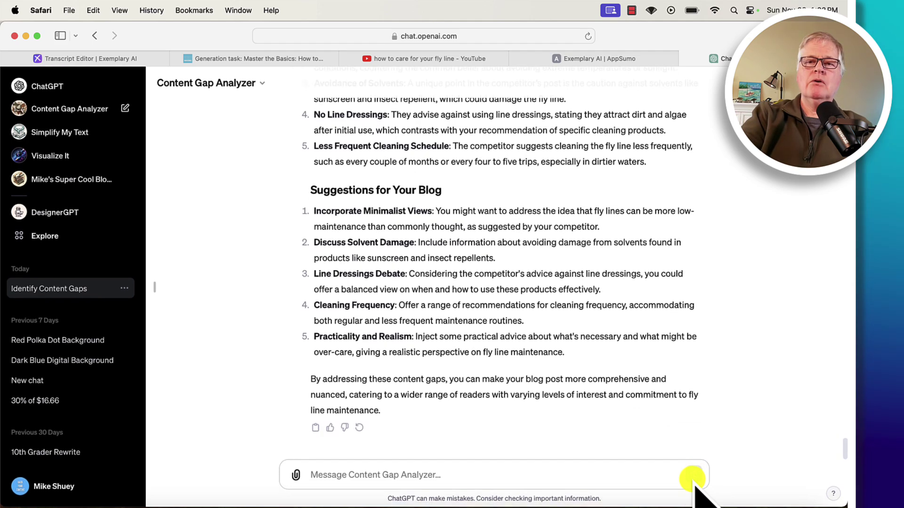
- Read the content gap analysis, covering the blog post's points, the competitor's points and the suggestions for the blog
scroll(584, 306, up, 15)
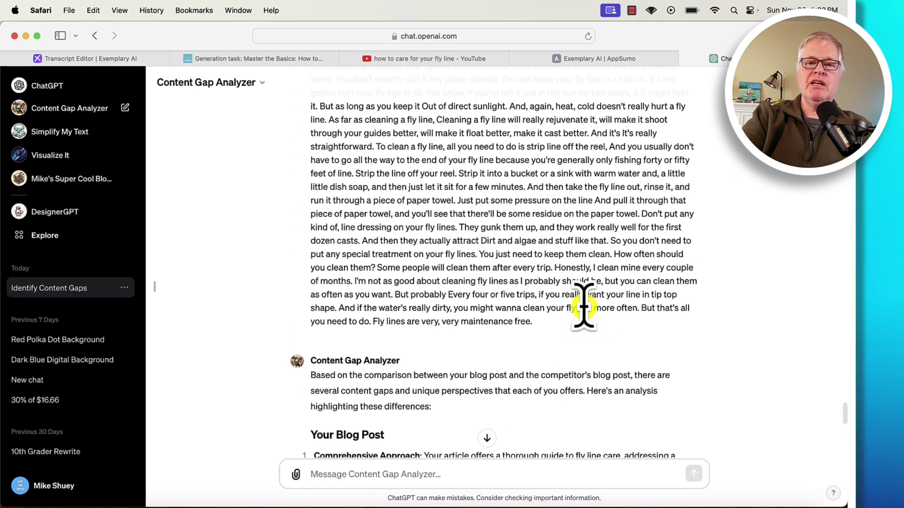
scroll(583, 306, down, 7)
scroll(586, 313, up, 1)
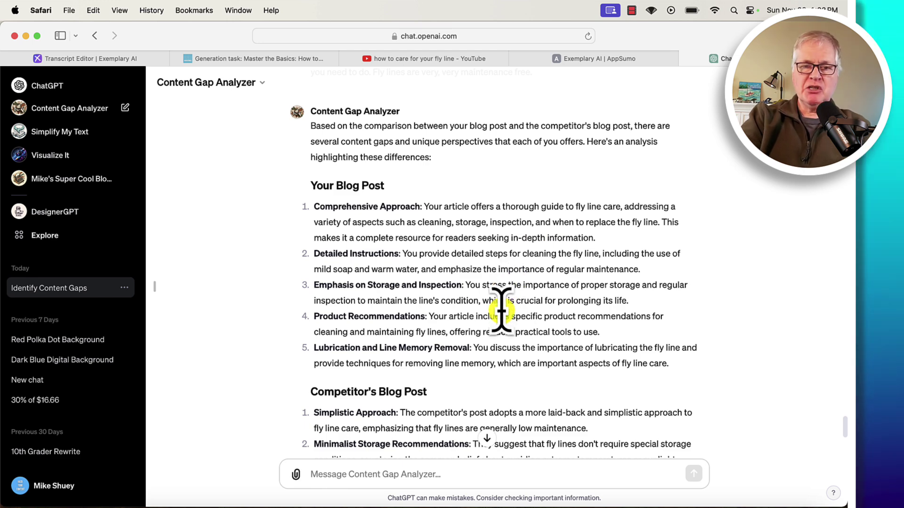
scroll(502, 310, down, 4)
scroll(501, 311, down, 3)
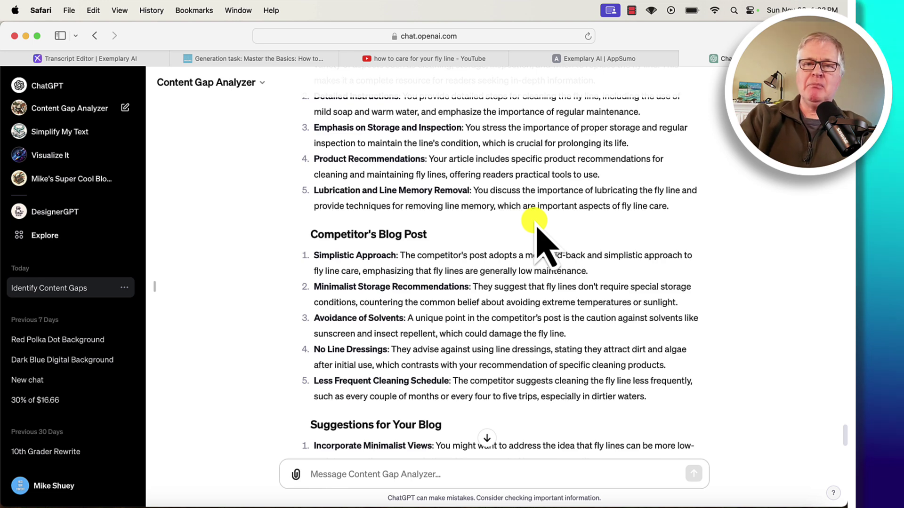
scroll(537, 230, down, 5)
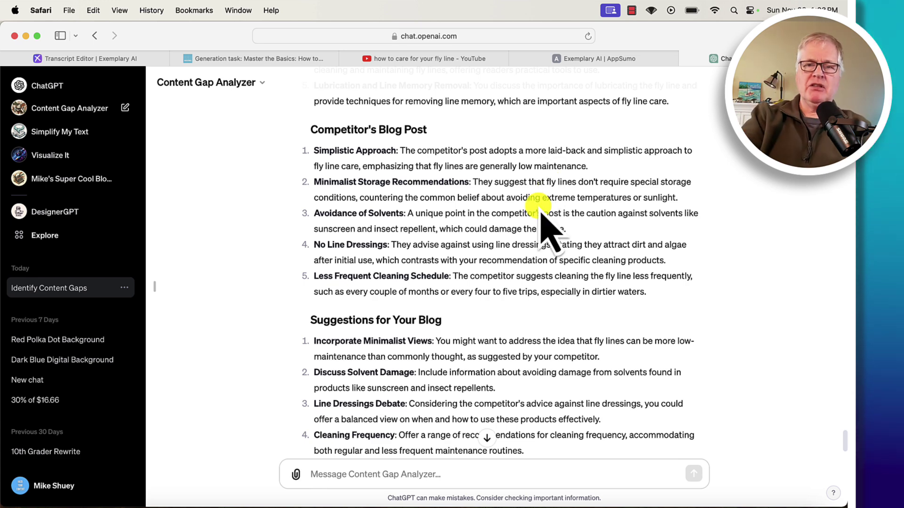
scroll(541, 214, down, 3)
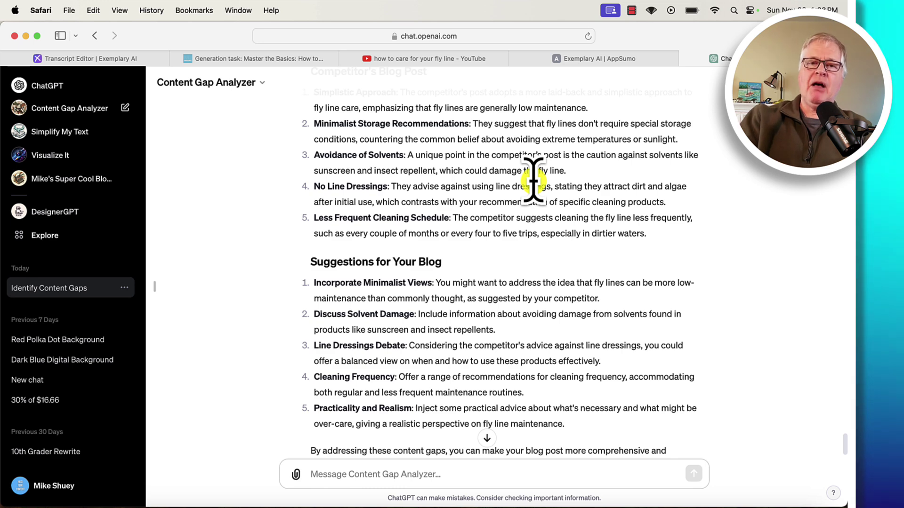
scroll(533, 182, down, 2)
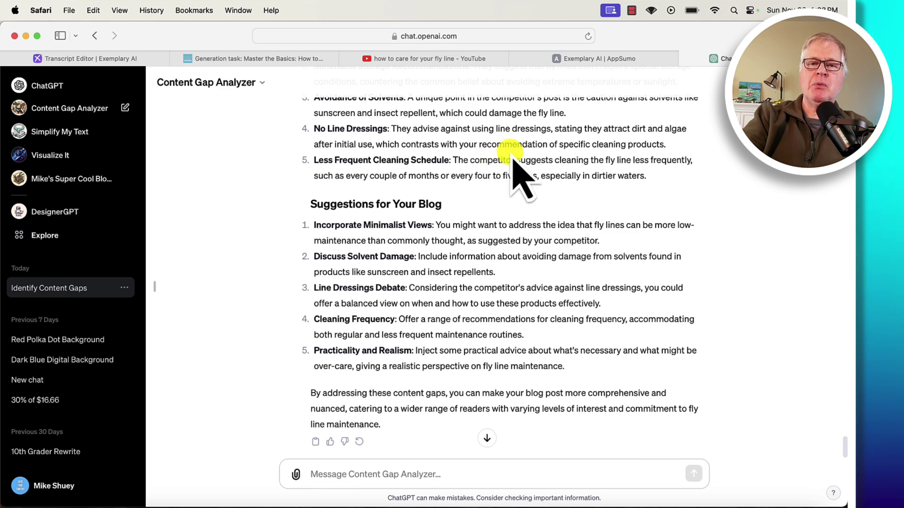
scroll(514, 160, down, 1)
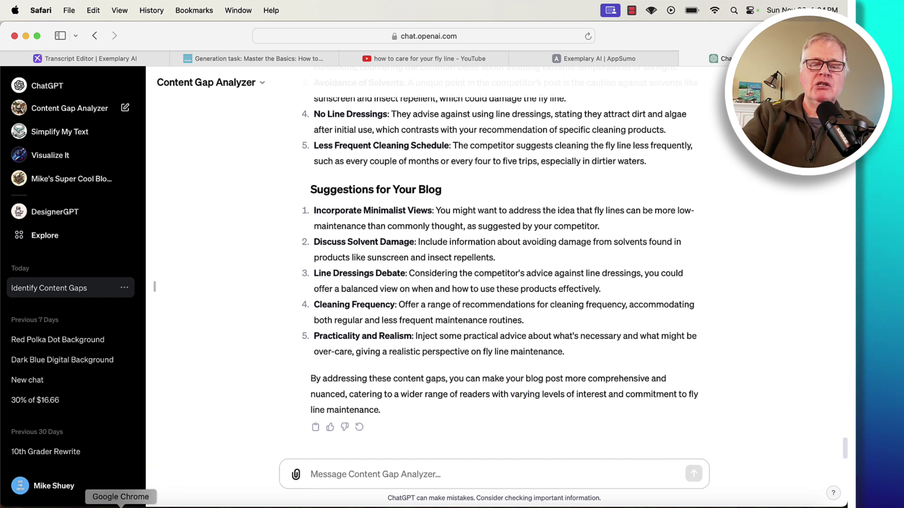
- Switch to Google Chrome and look over the features presented on Exemplary AI's home page
click(121, 506)
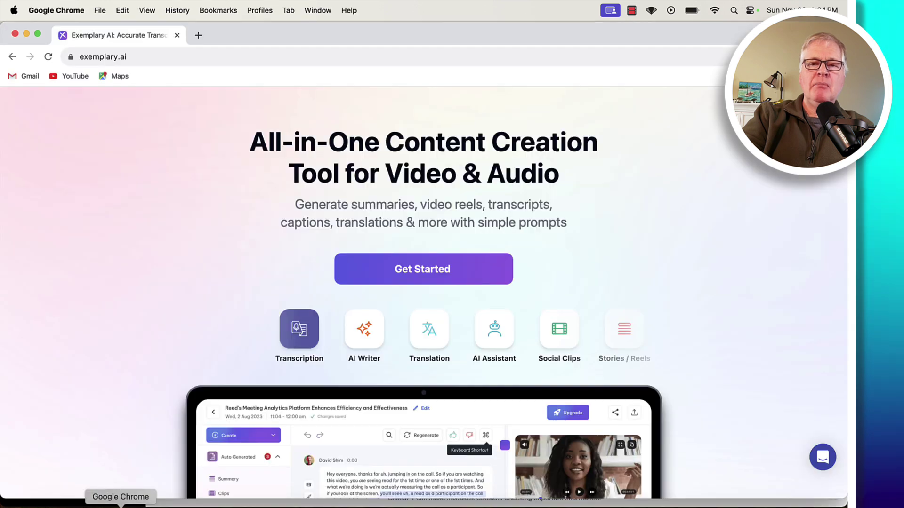
scroll(484, 346, down, 3)
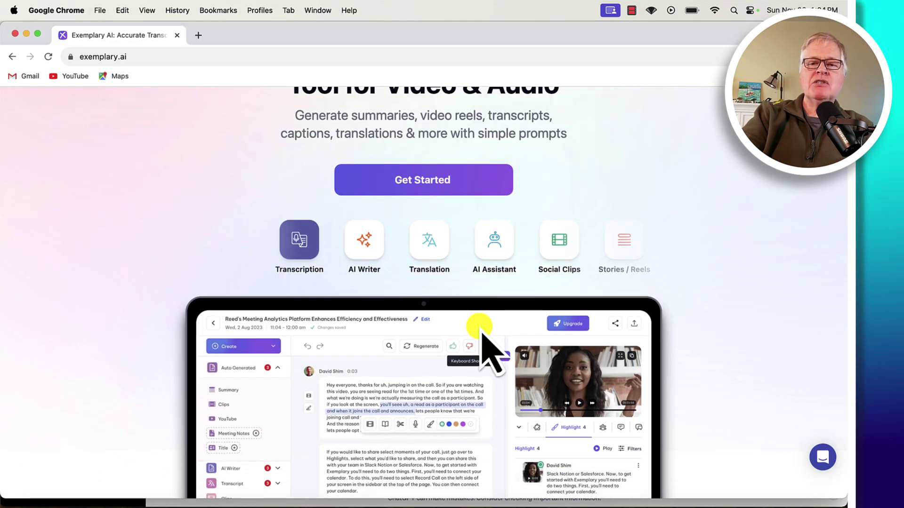
scroll(479, 326, down, 5)
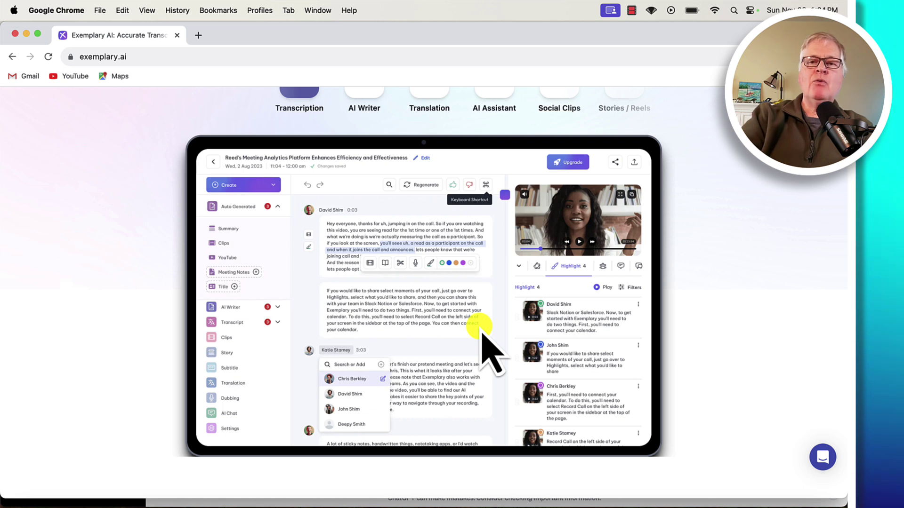
scroll(479, 326, up, 8)
scroll(481, 332, up, 2)
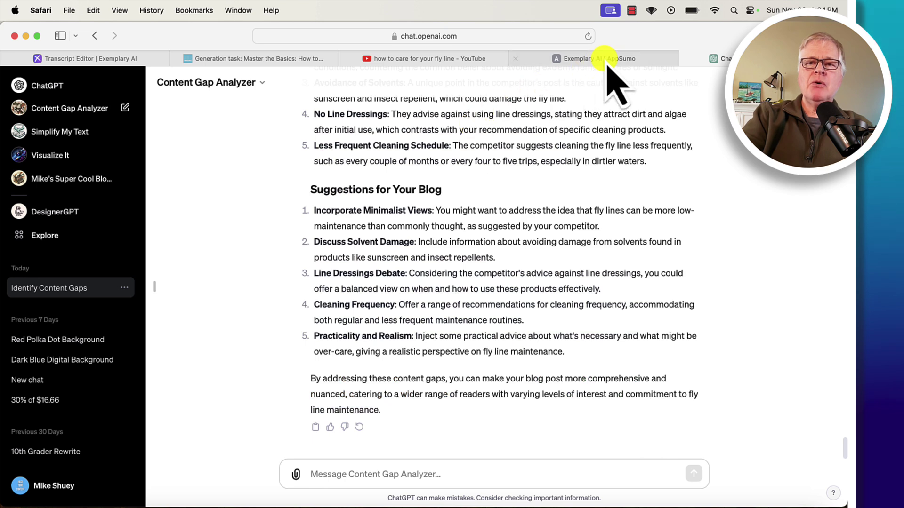
- Switch to the Exemplary AI deal page on AppSumo and review its overview, feature descriptions and plan comparison
click(620, 64)
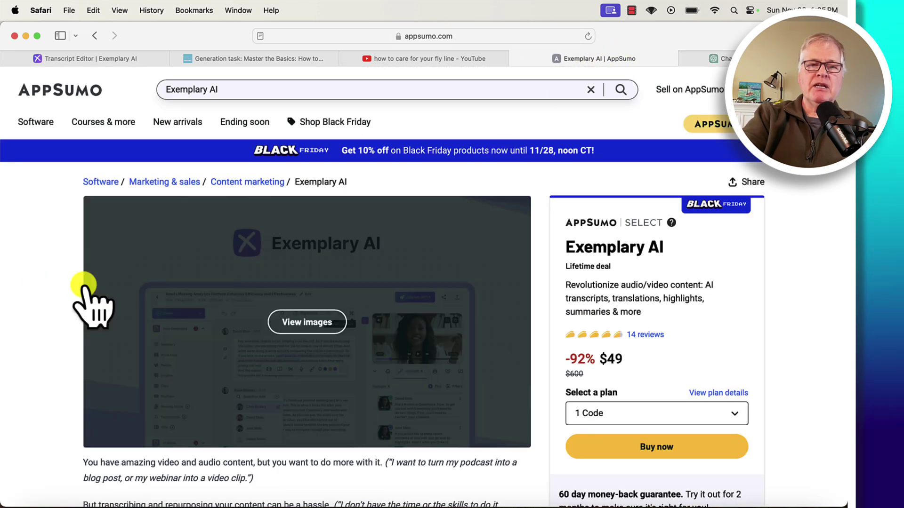
scroll(42, 314, down, 2)
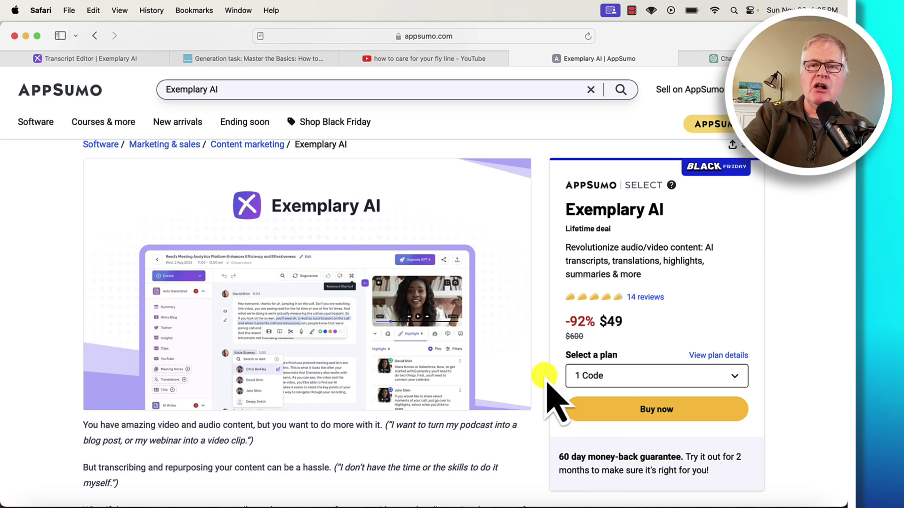
scroll(547, 384, down, 10)
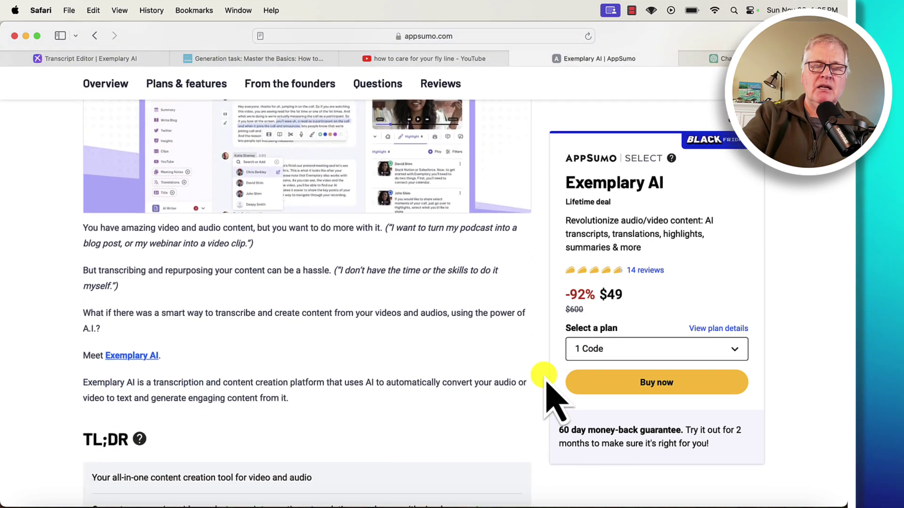
scroll(547, 382, down, 10)
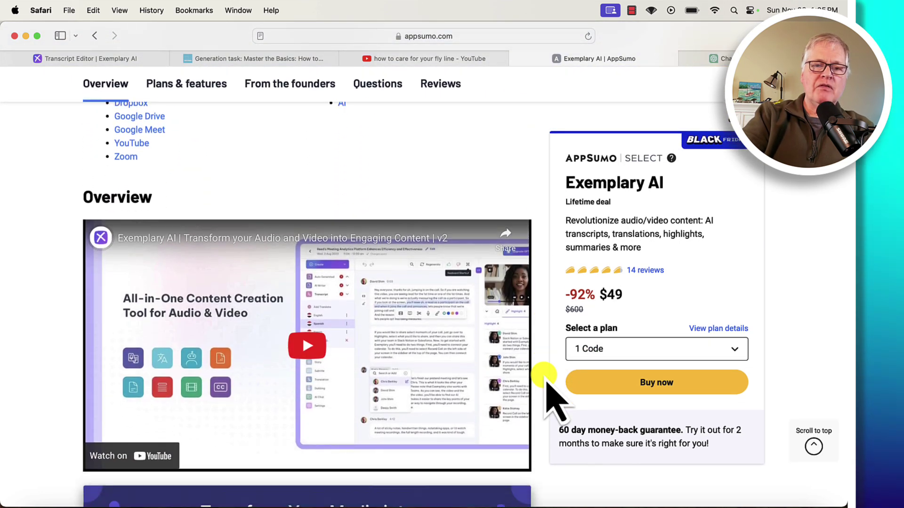
scroll(548, 383, down, 10)
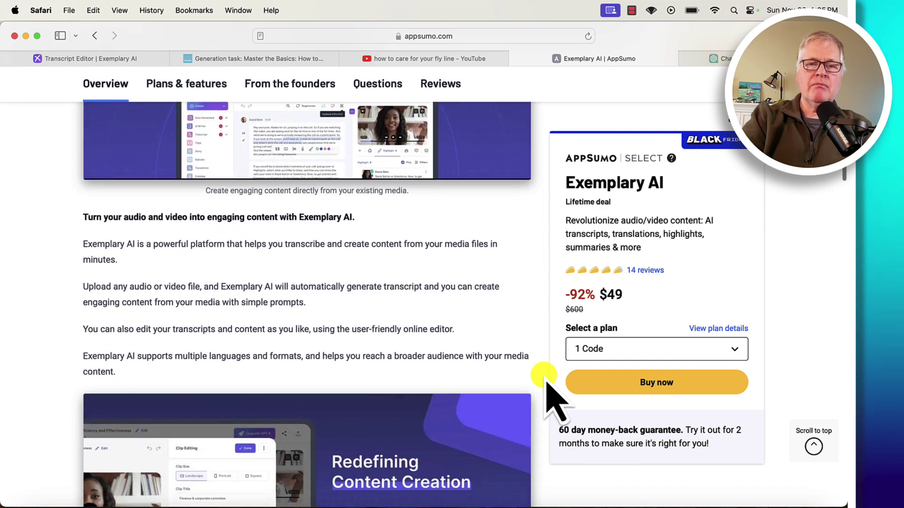
scroll(547, 383, down, 5)
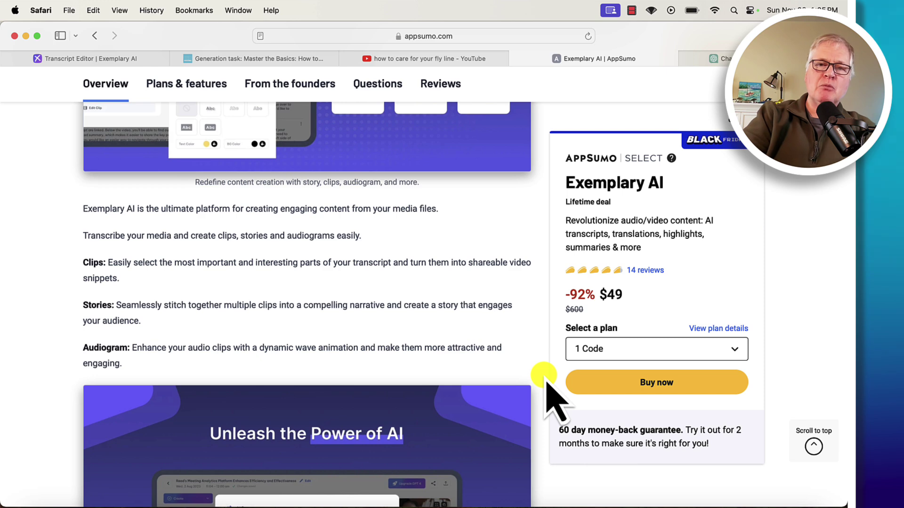
scroll(547, 384, down, 9)
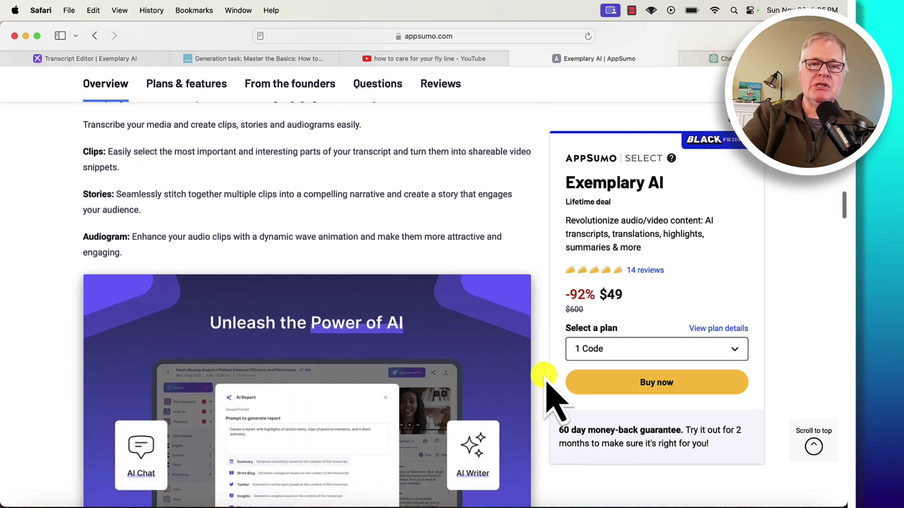
scroll(547, 383, down, 12)
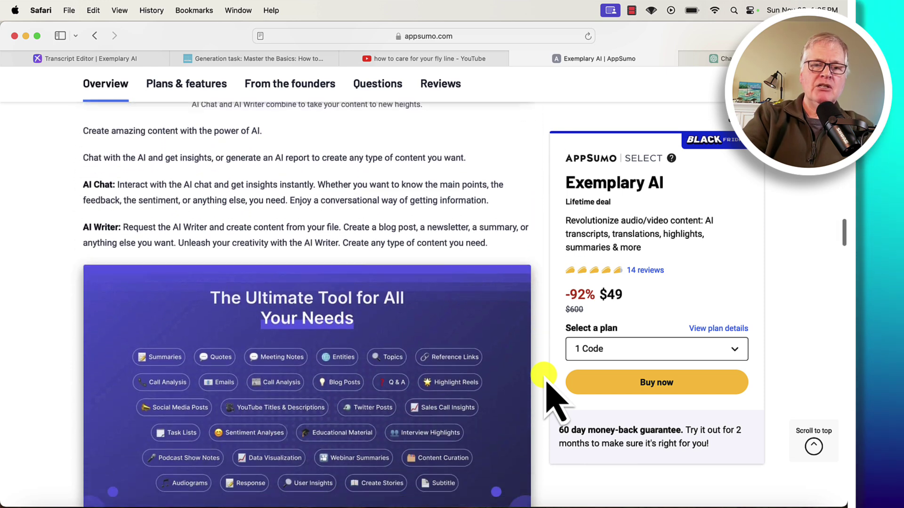
scroll(545, 383, down, 16)
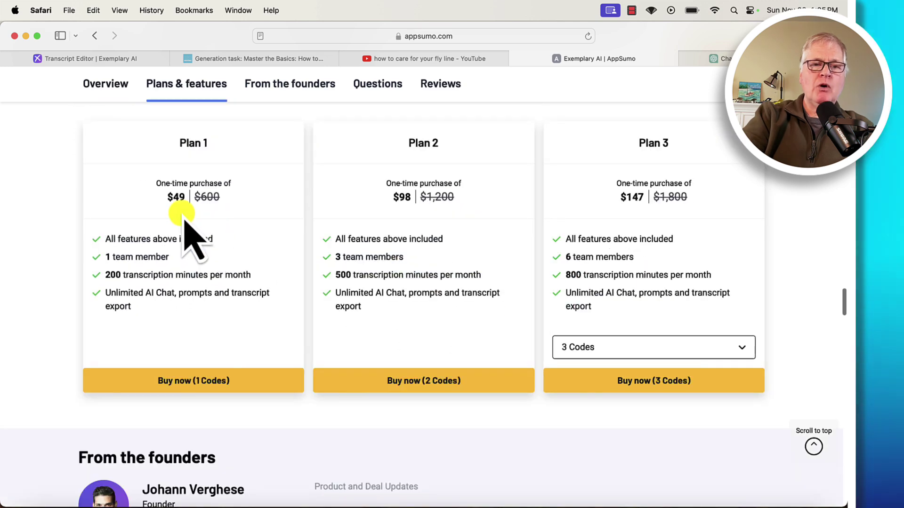